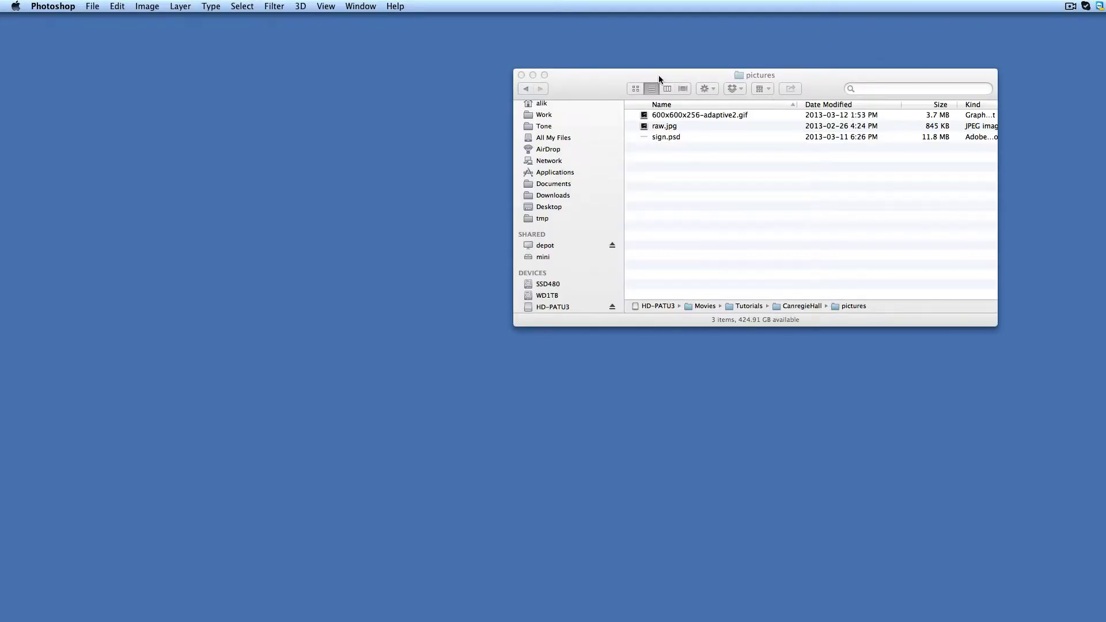
# - Drag the Finder 'pictures' window by its title bar to bring it to the front
pyautogui.moveTo(659, 75); pyautogui.dragTo(650, 73)
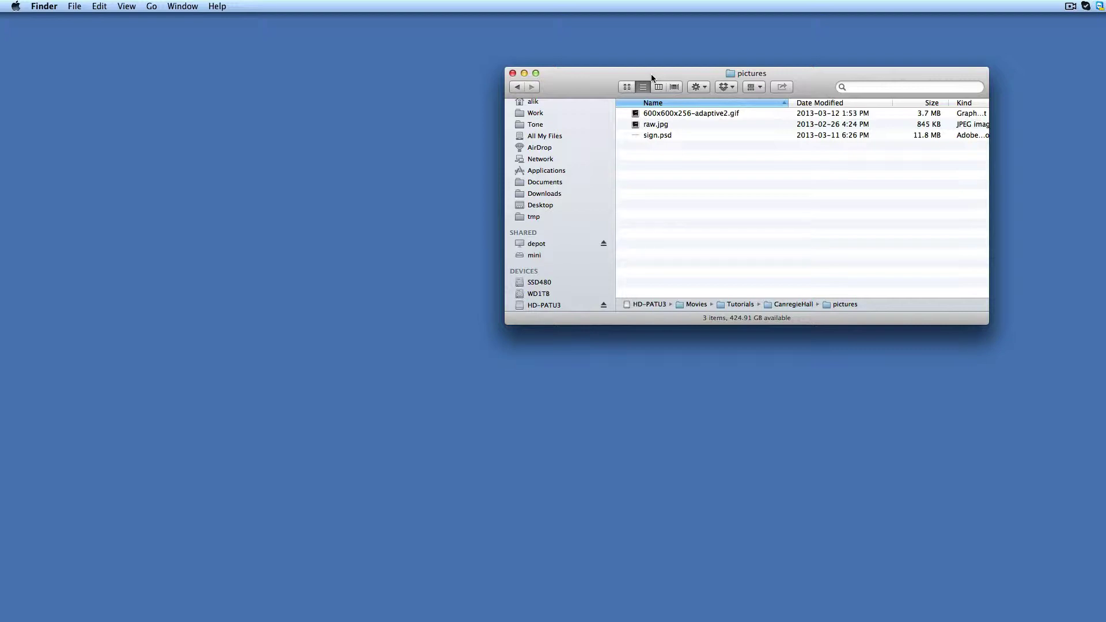
# - Quick Look raw.jpg, shrink its preview, then preview the animated GIF
pyautogui.click(640, 127)
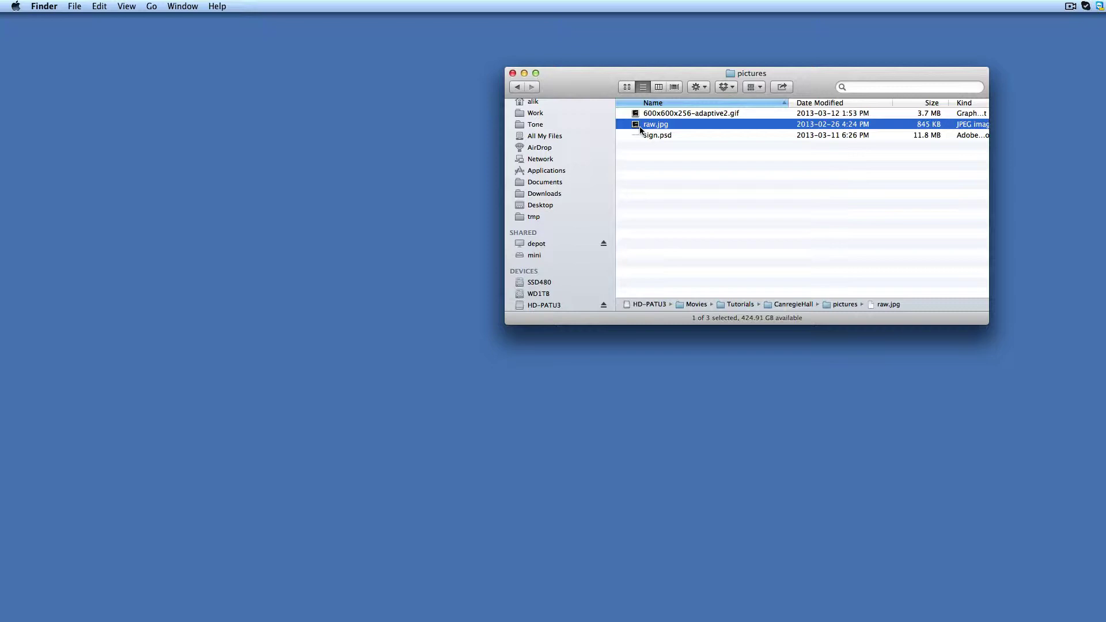
pyautogui.press('space')
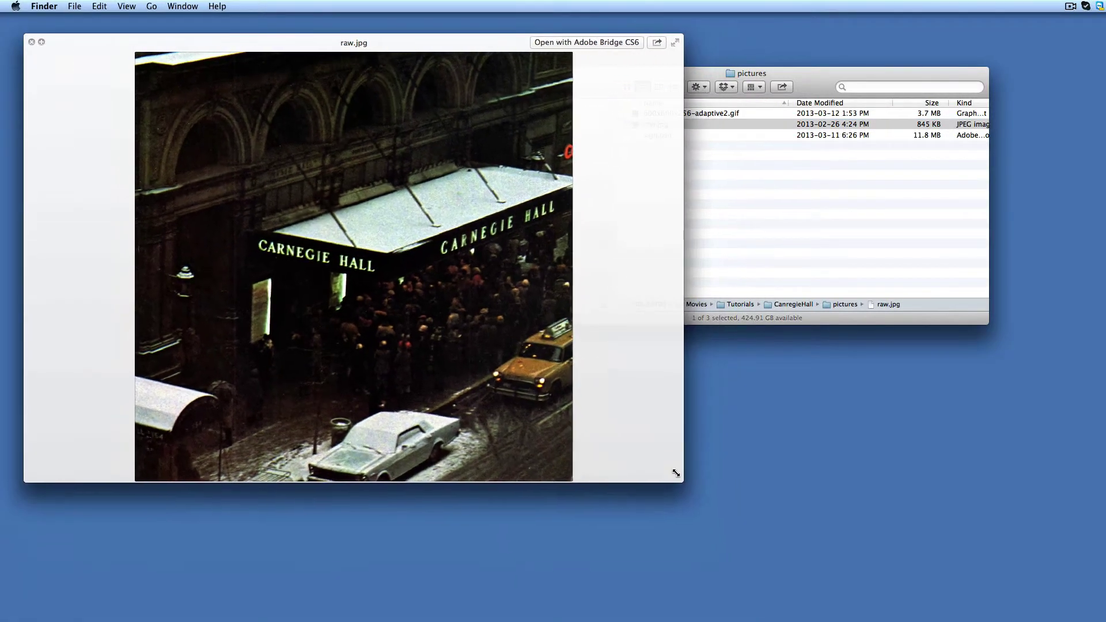
pyautogui.moveTo(674, 469); pyautogui.dragTo(614, 475)
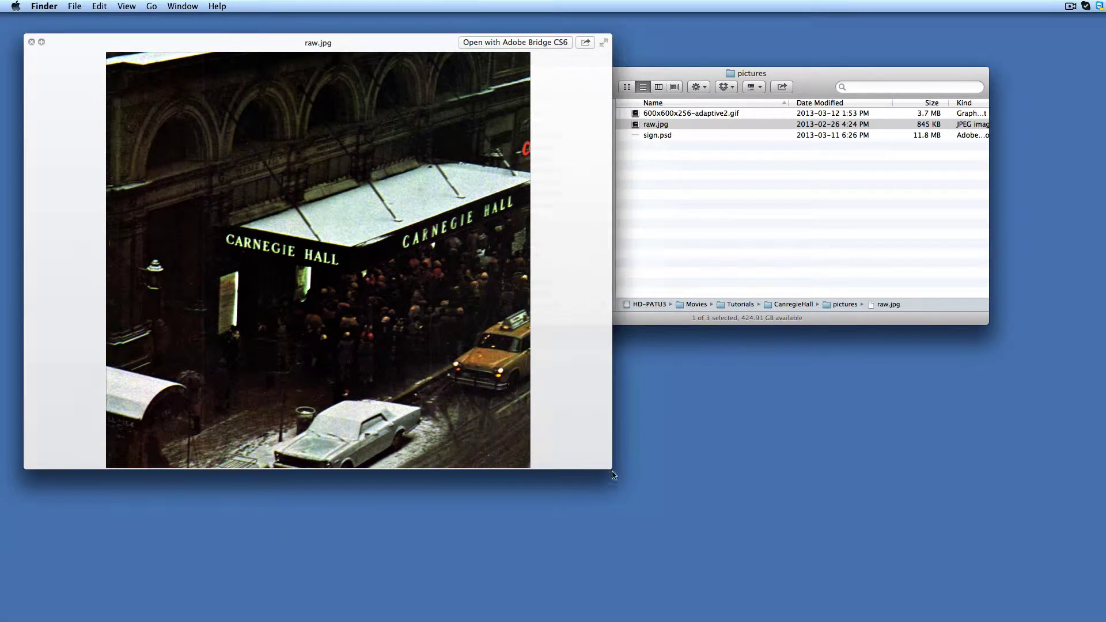
pyautogui.click(648, 117)
pyautogui.click(648, 114)
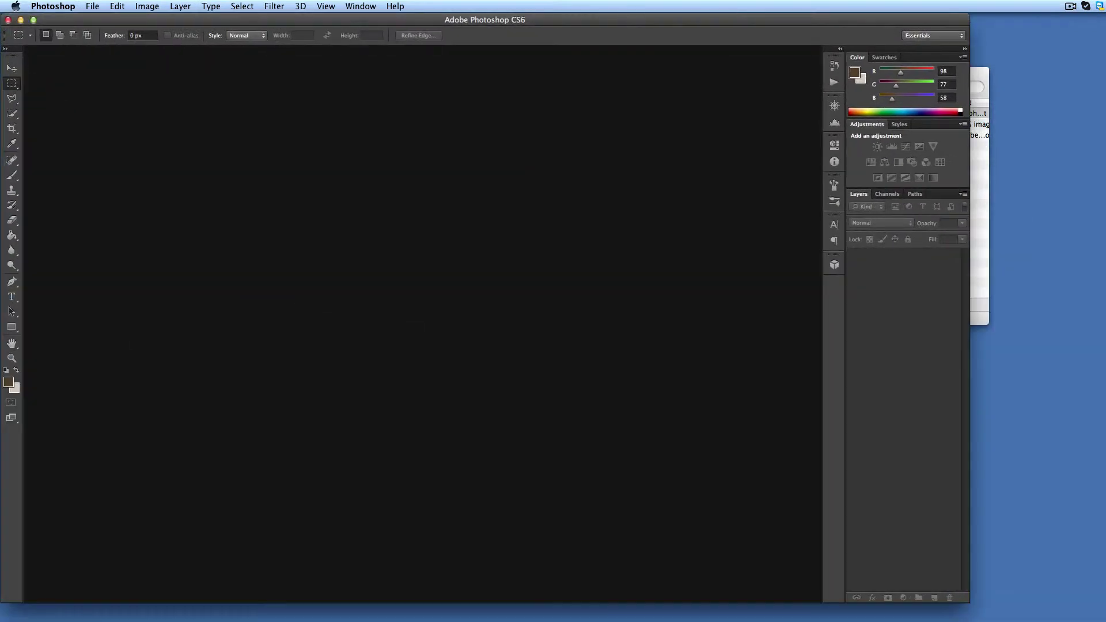
# - Drag raw.jpg into Photoshop and convert its Background into an unlocked layer named main
pyautogui.click(974, 98)
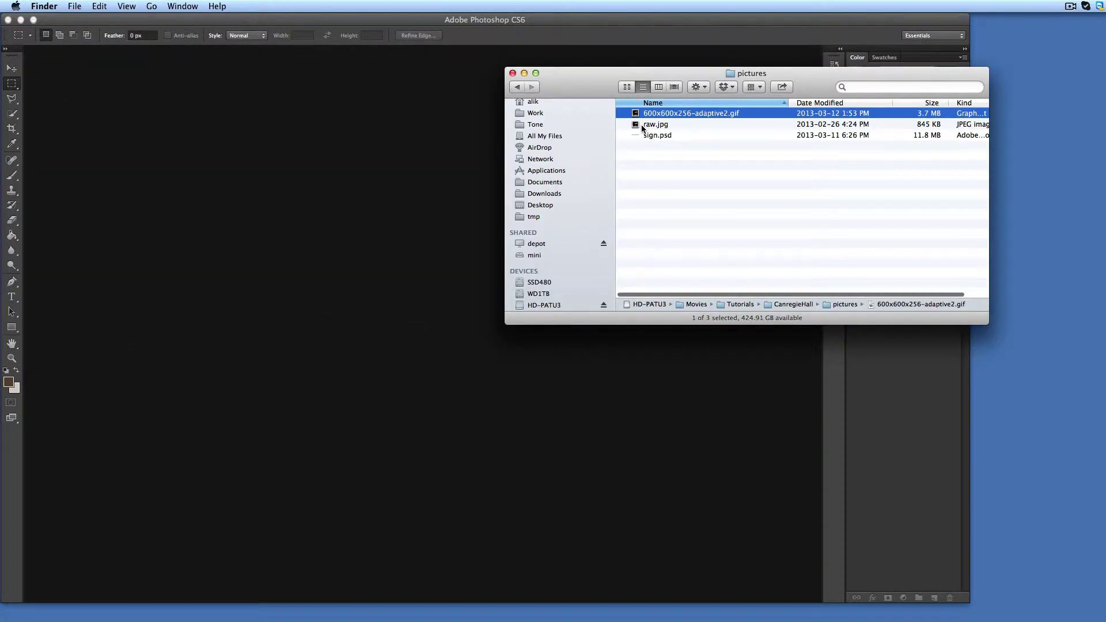
pyautogui.moveTo(642, 128); pyautogui.dragTo(274, 198)
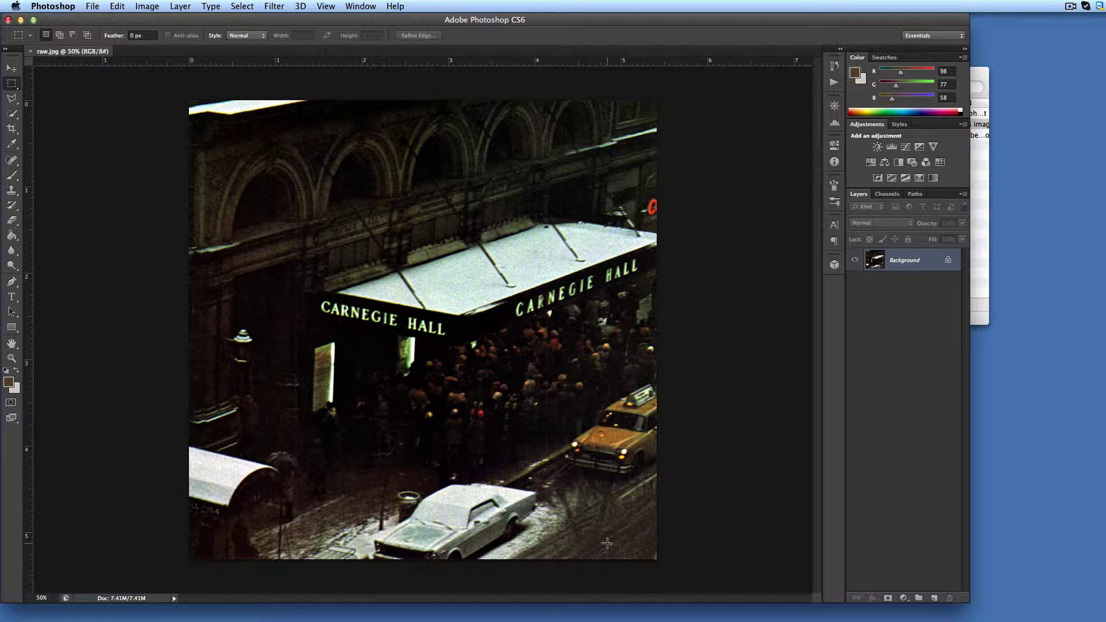
pyautogui.doubleClick(903, 263)
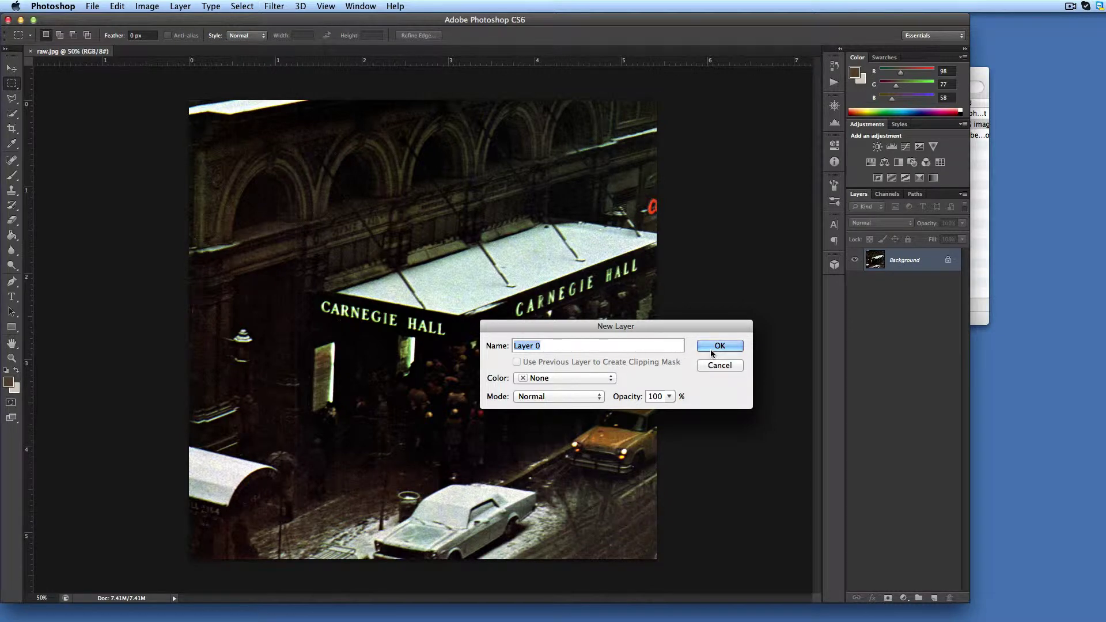
pyautogui.write('Base')
pyautogui.press('Return')
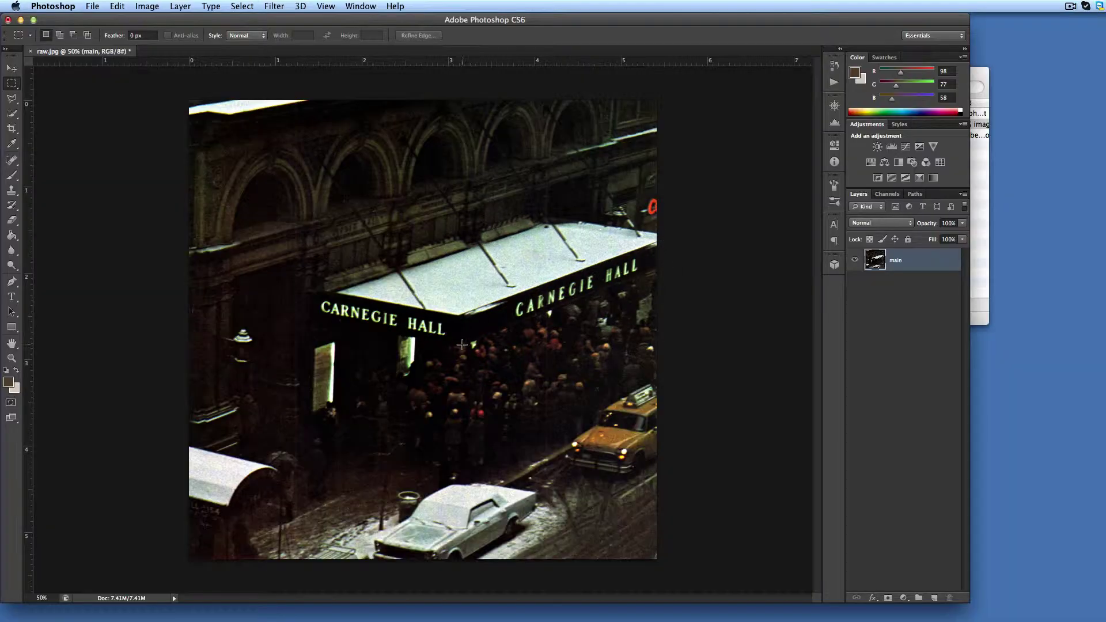
# - Polygonal-lasso the right CARNEGIE HALL awning front panel with four corner points
pyautogui.scroll(5, 493, 254)
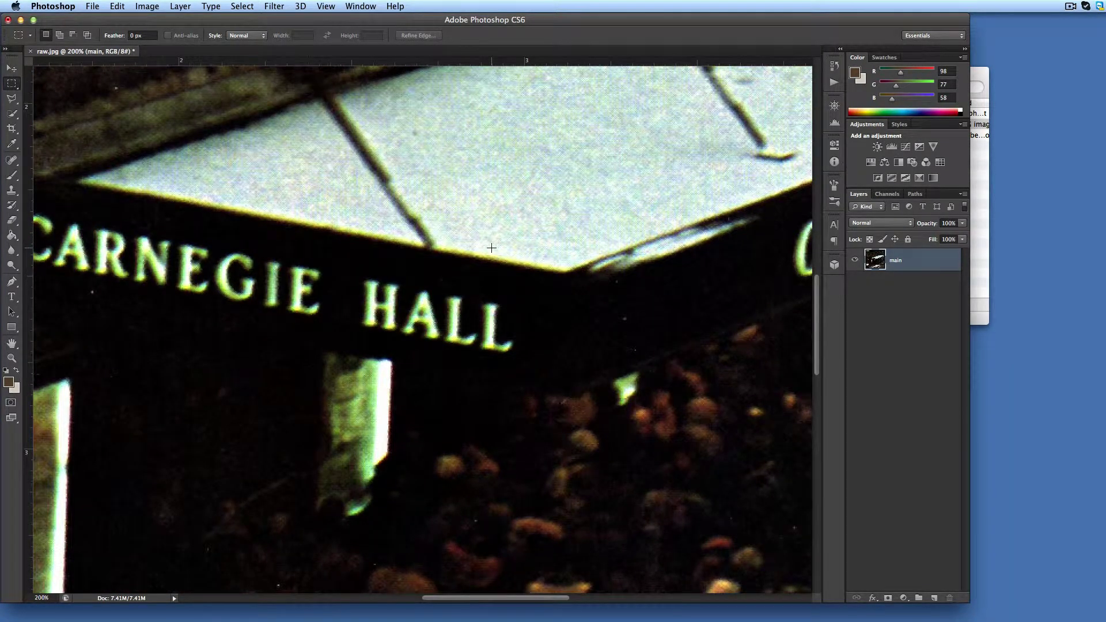
pyautogui.moveTo(491, 248); pyautogui.dragTo(205, 350)
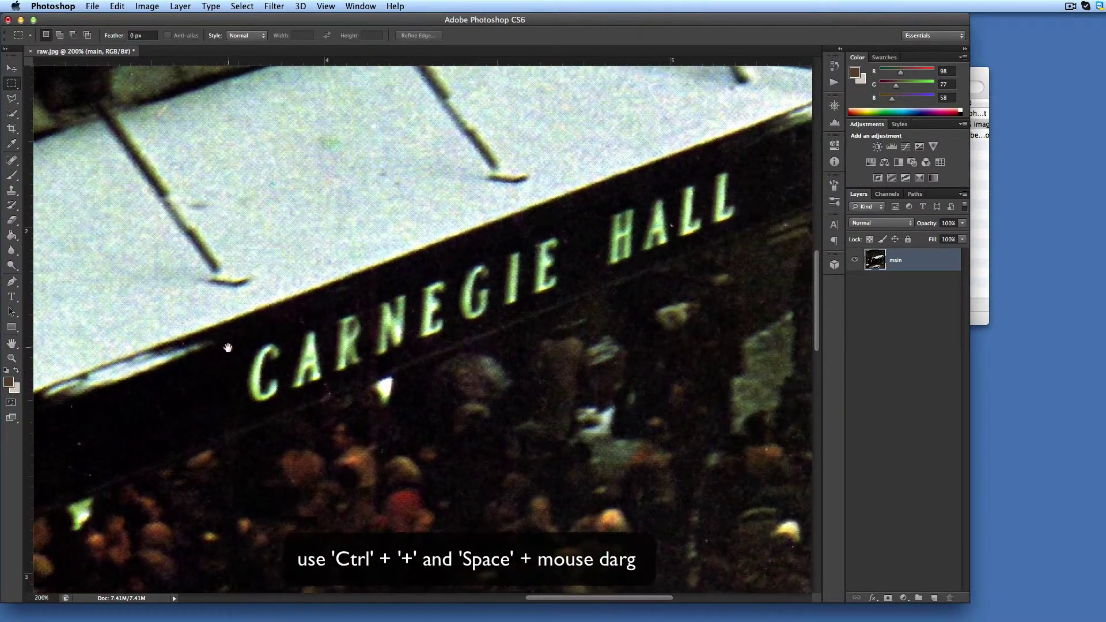
pyautogui.hotkey('ctrl', '-')
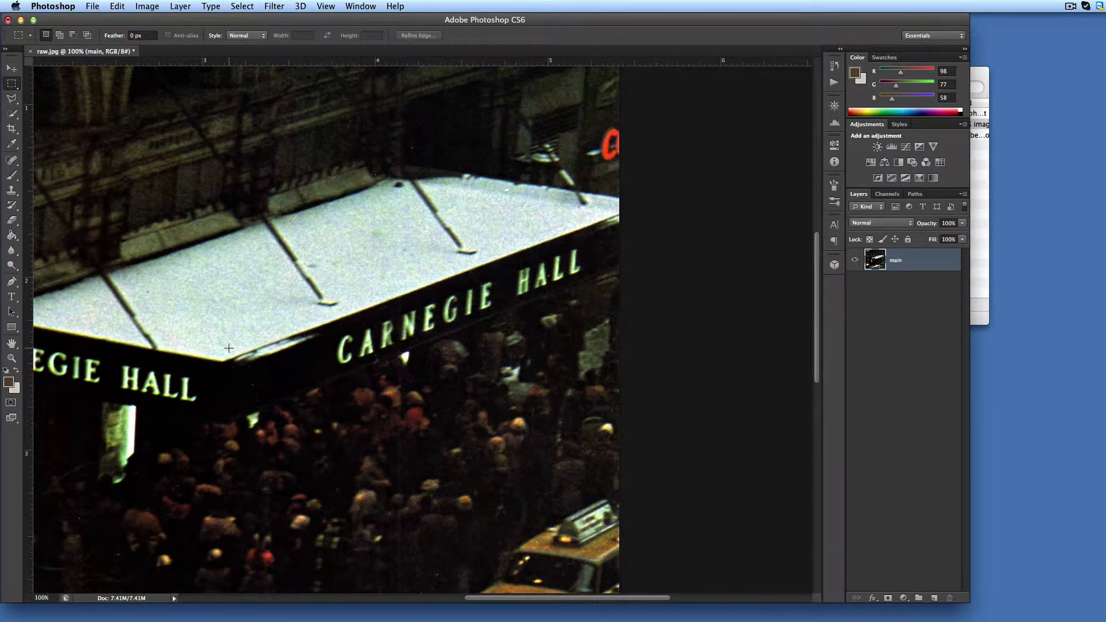
pyautogui.moveTo(358, 290); pyautogui.dragTo(474, 247)
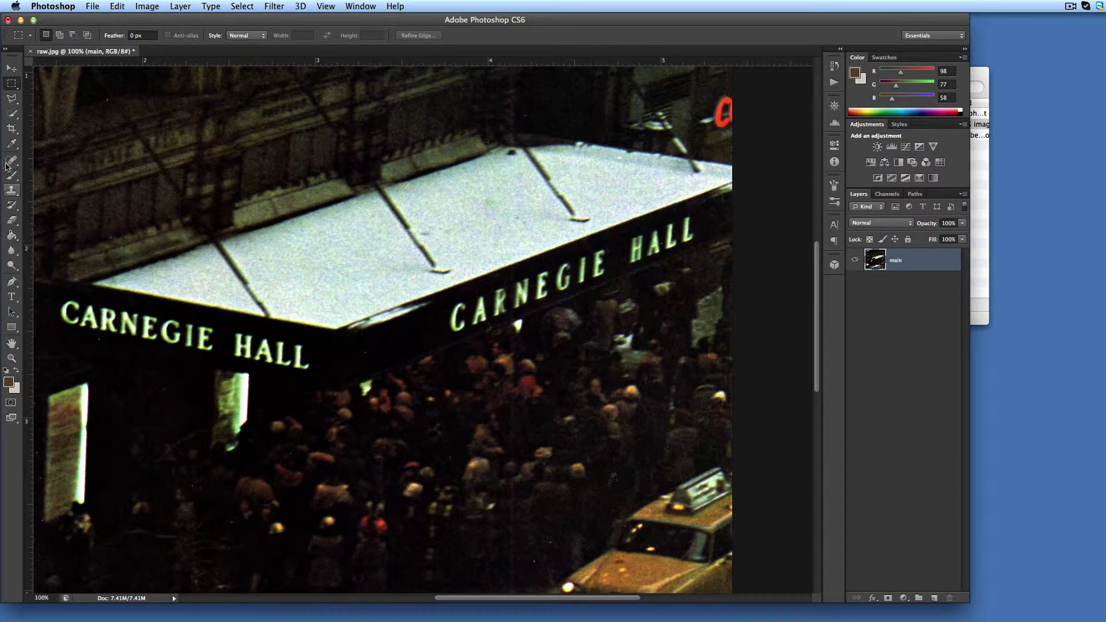
pyautogui.click(11, 100)
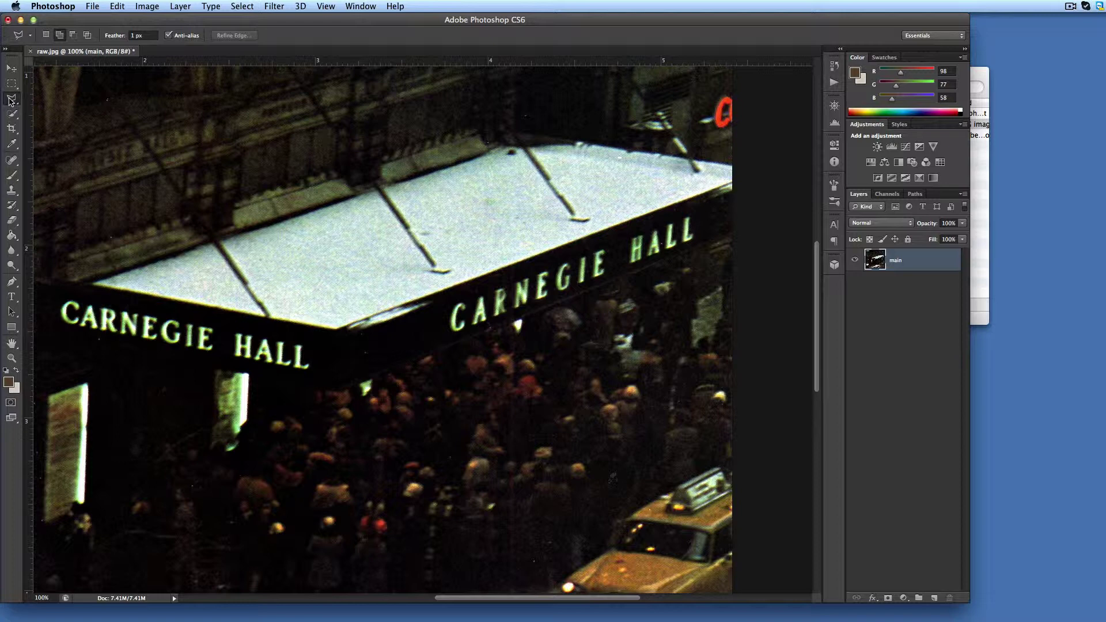
pyautogui.click(336, 330)
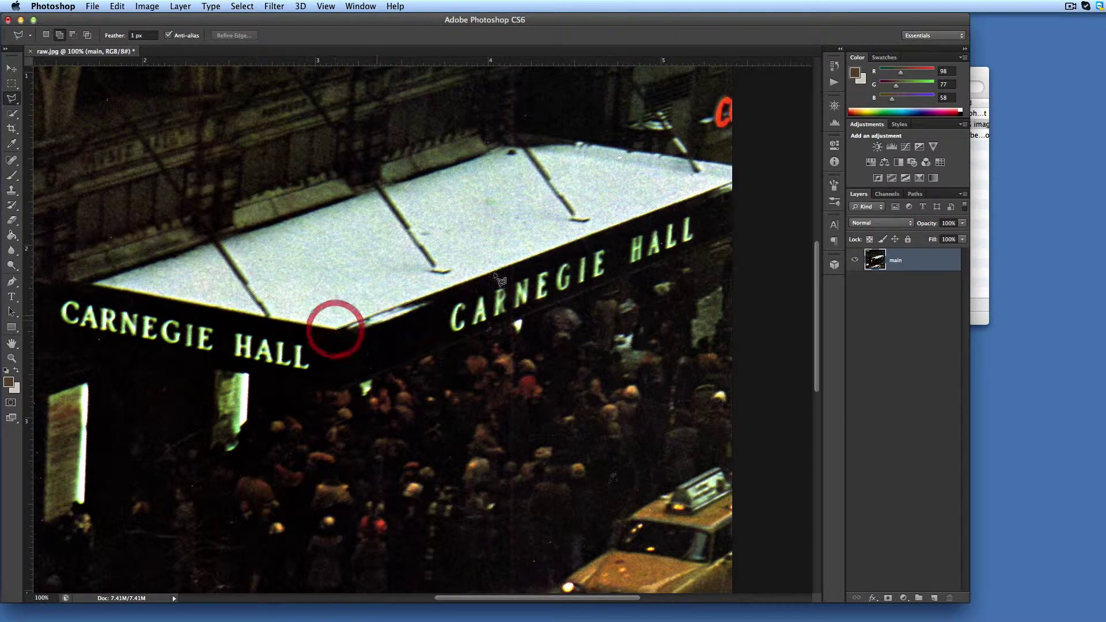
pyautogui.click(733, 184)
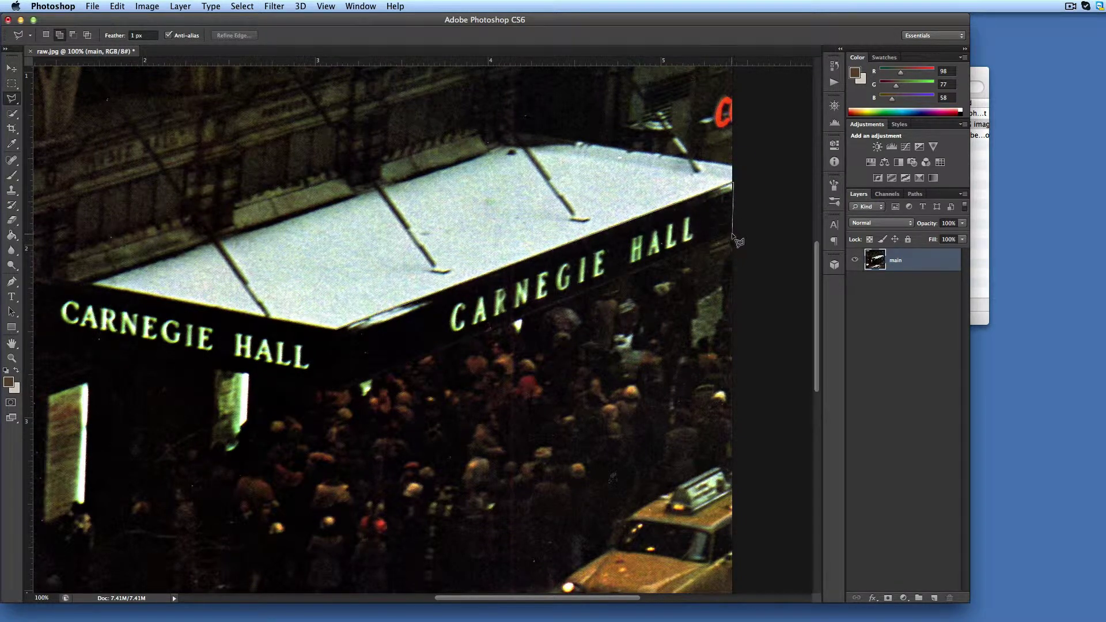
pyautogui.click(733, 235)
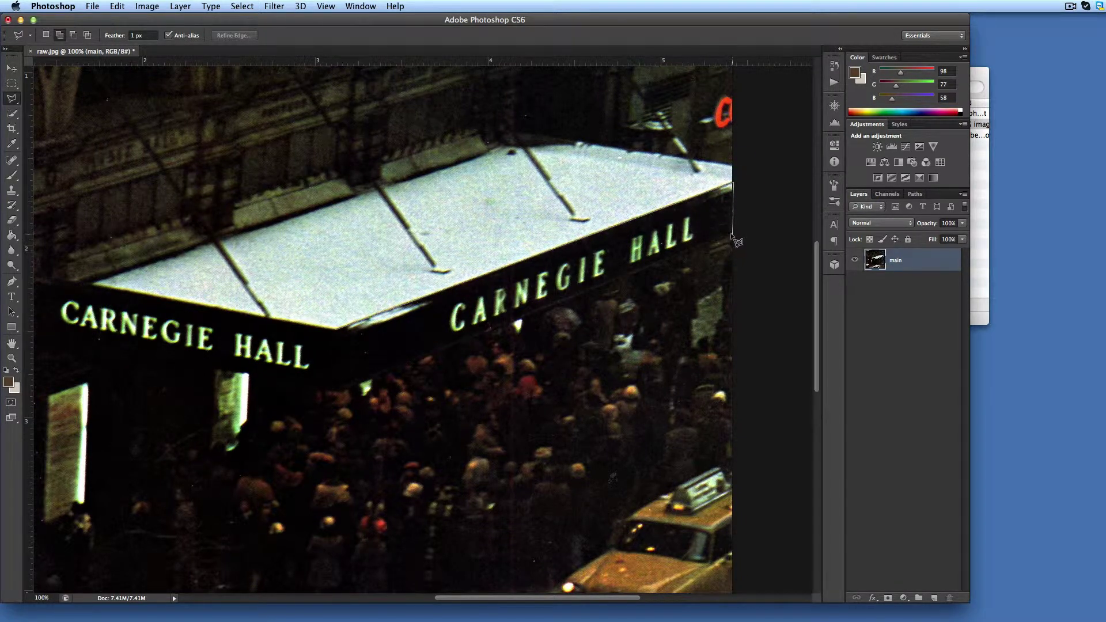
pyautogui.click(342, 392)
pyautogui.click(336, 331)
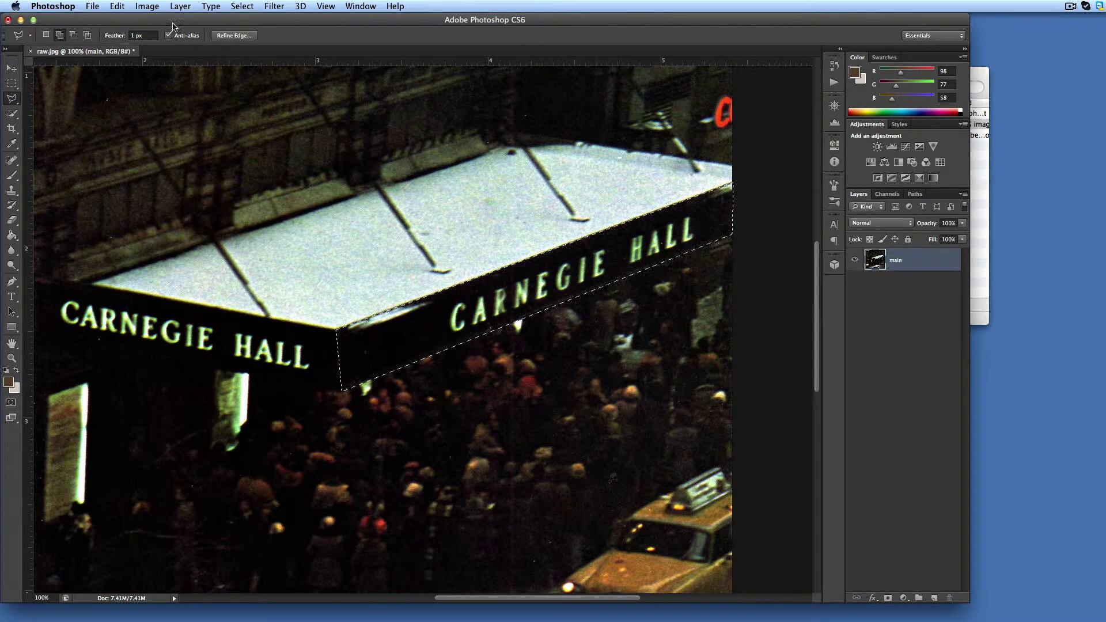
# - Feather the selection 1 px, delete the panel to transparency, then switch to Finder
pyautogui.click(241, 6)
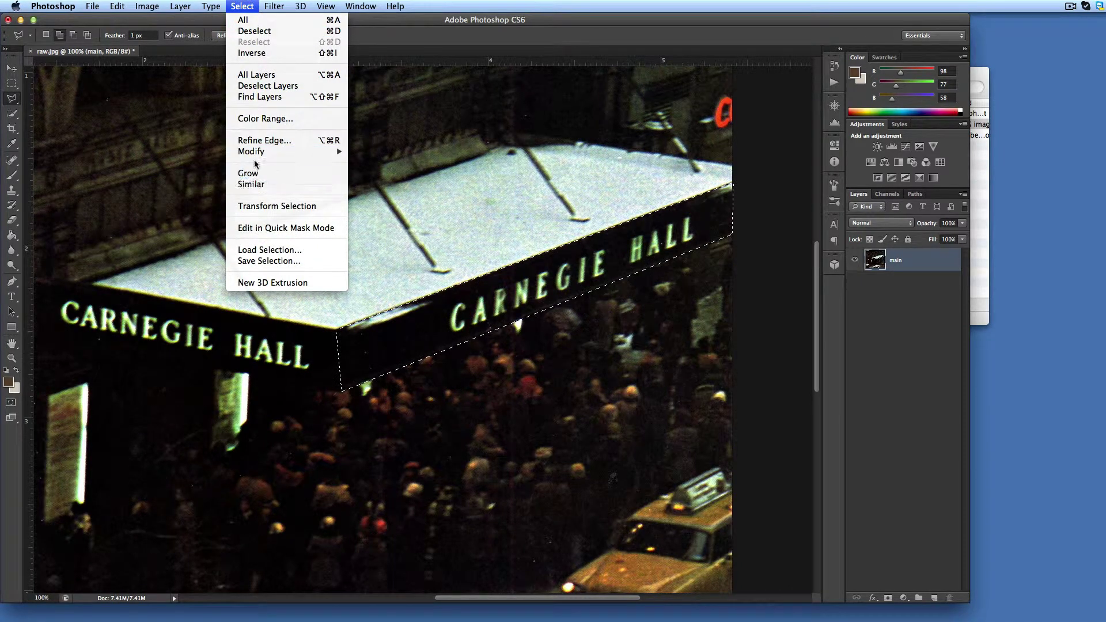
pyautogui.moveTo(256, 152)
pyautogui.click(399, 201)
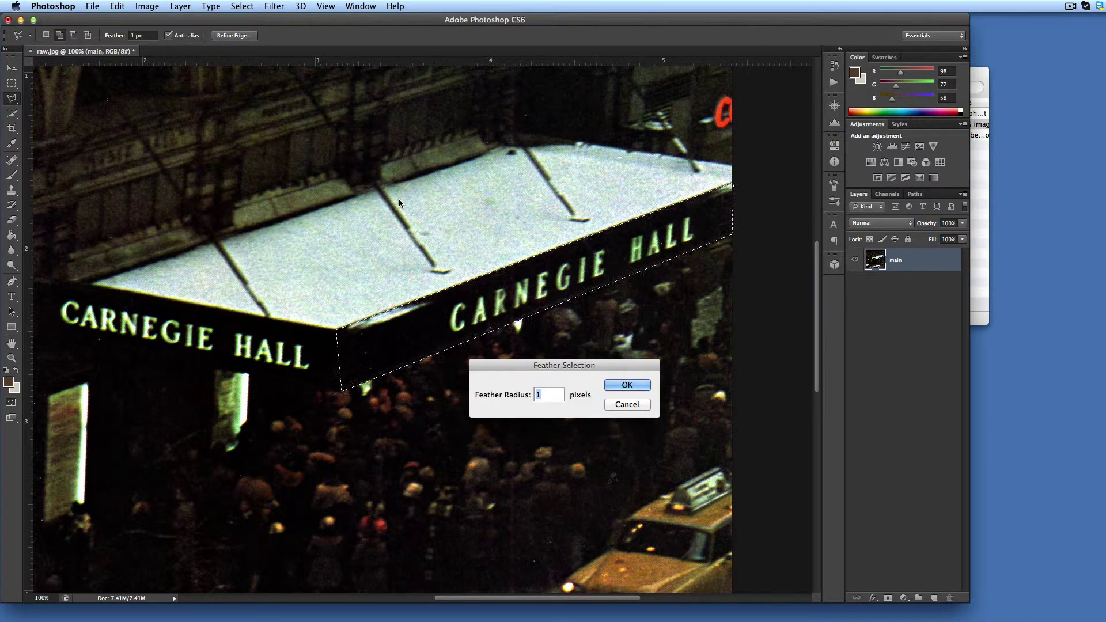
pyautogui.click(627, 385)
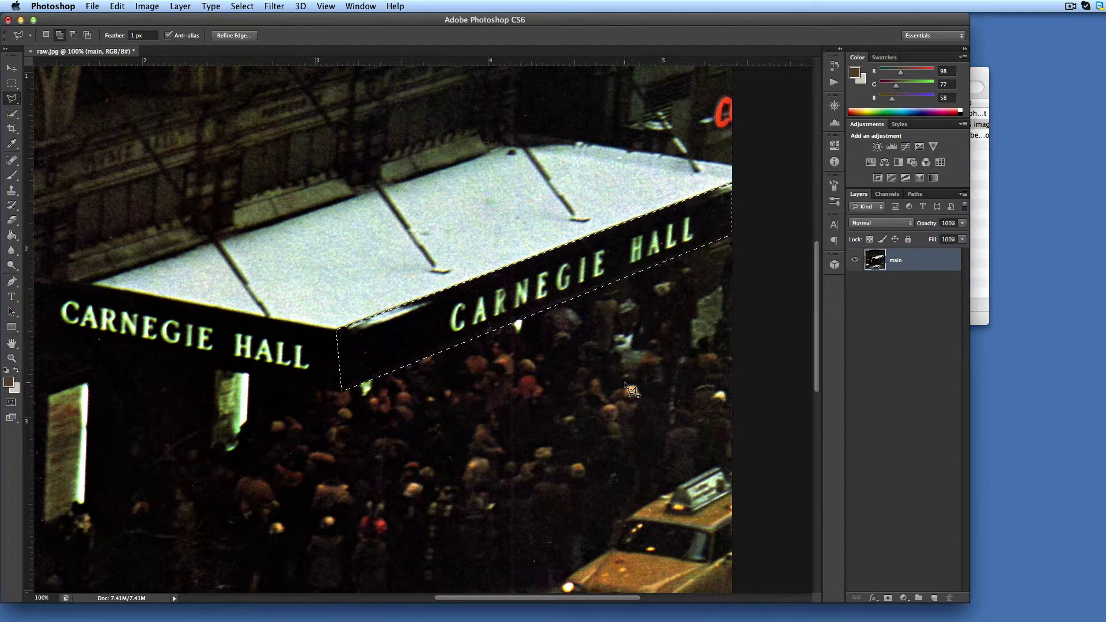
pyautogui.press('Delete')
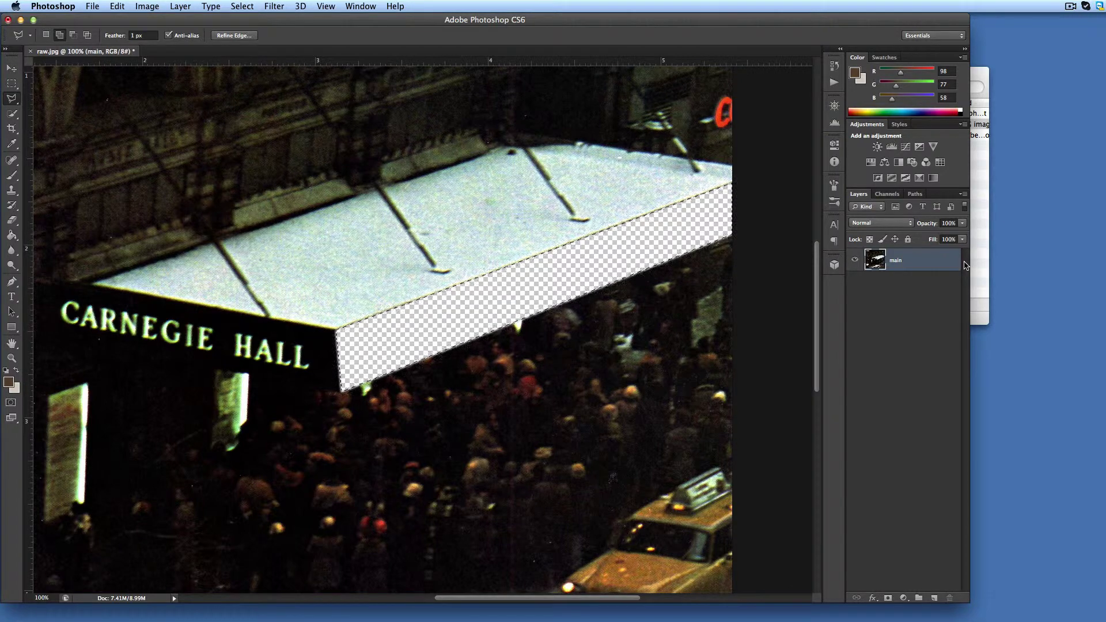
pyautogui.click(978, 84)
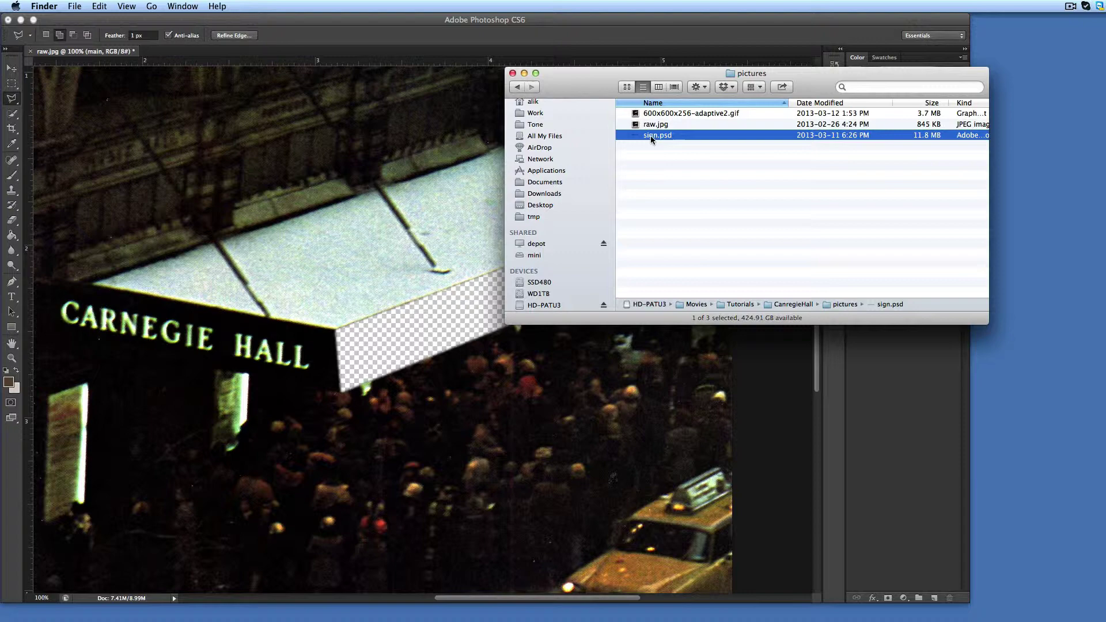
# - Switch to sign.psd, zoom in on the LED strip, and copy the whole strip
pyautogui.press('super+Tab')
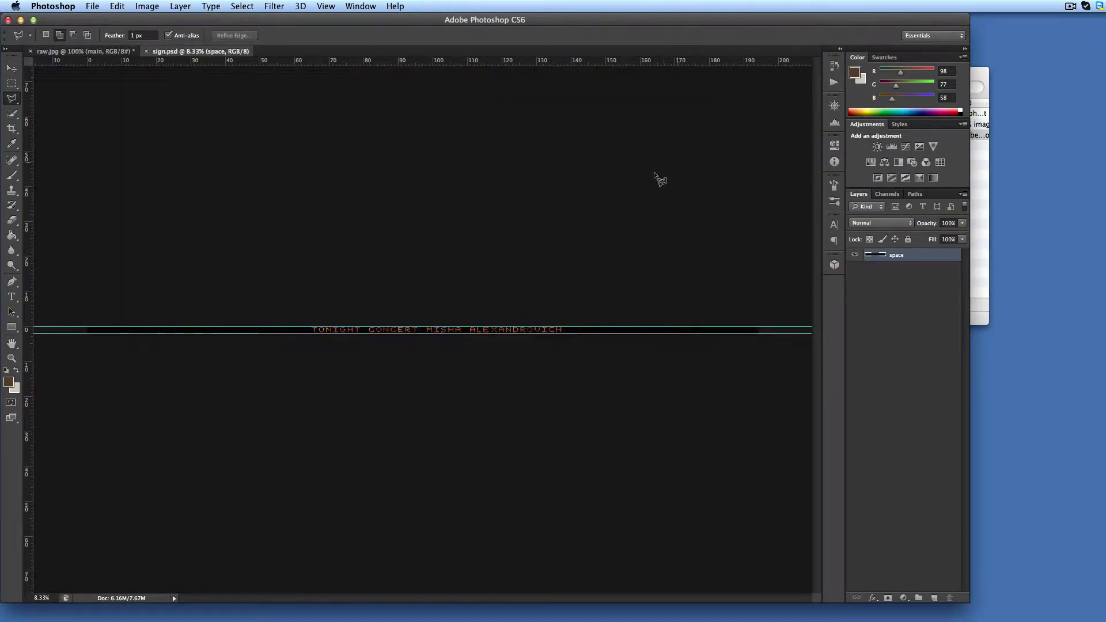
pyautogui.press('super+equal')
pyautogui.press('super+equal')
pyautogui.press('super+equal')
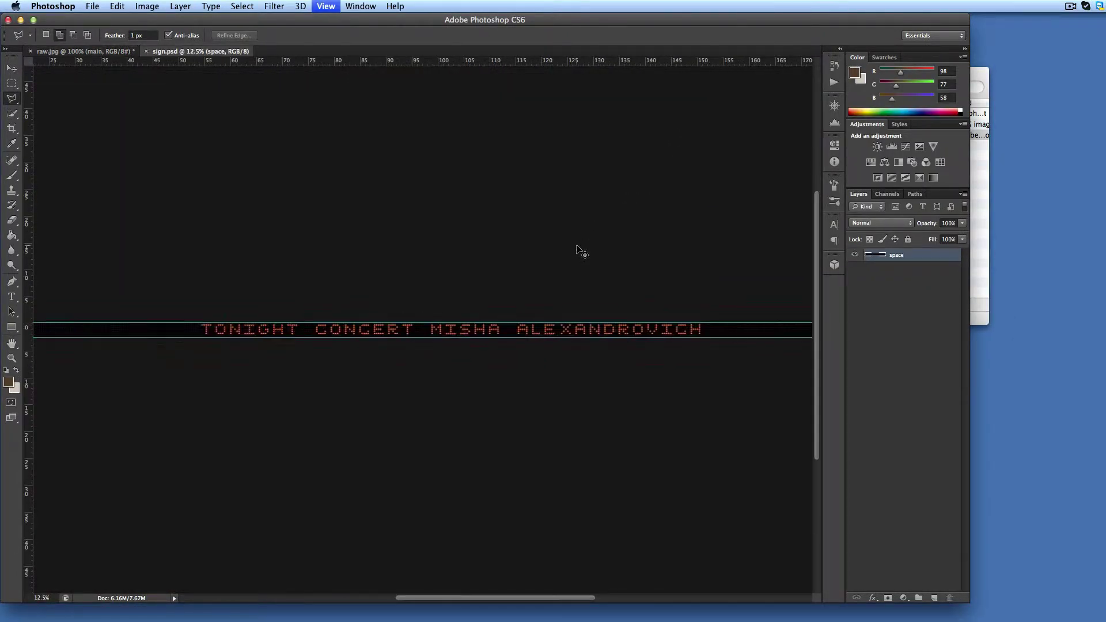
pyautogui.press('super+equal')
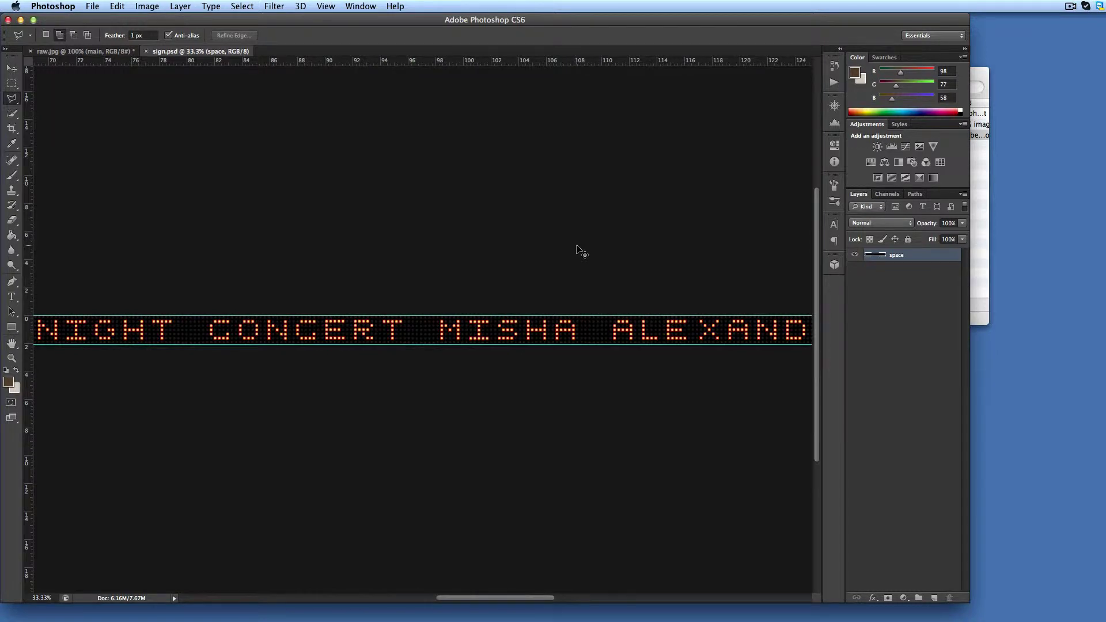
pyautogui.press('super+minus')
pyautogui.press('super+equal')
pyautogui.press('super+equal')
pyautogui.press('super+equal')
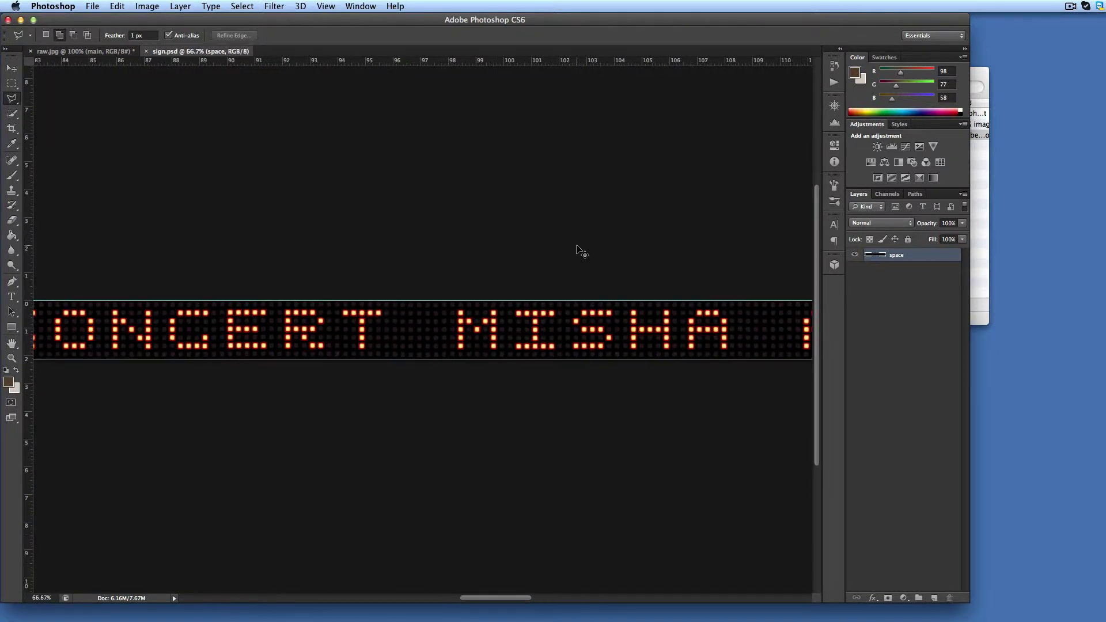
pyautogui.press('super+minus')
pyautogui.press('super+minus')
pyautogui.press('super+minus')
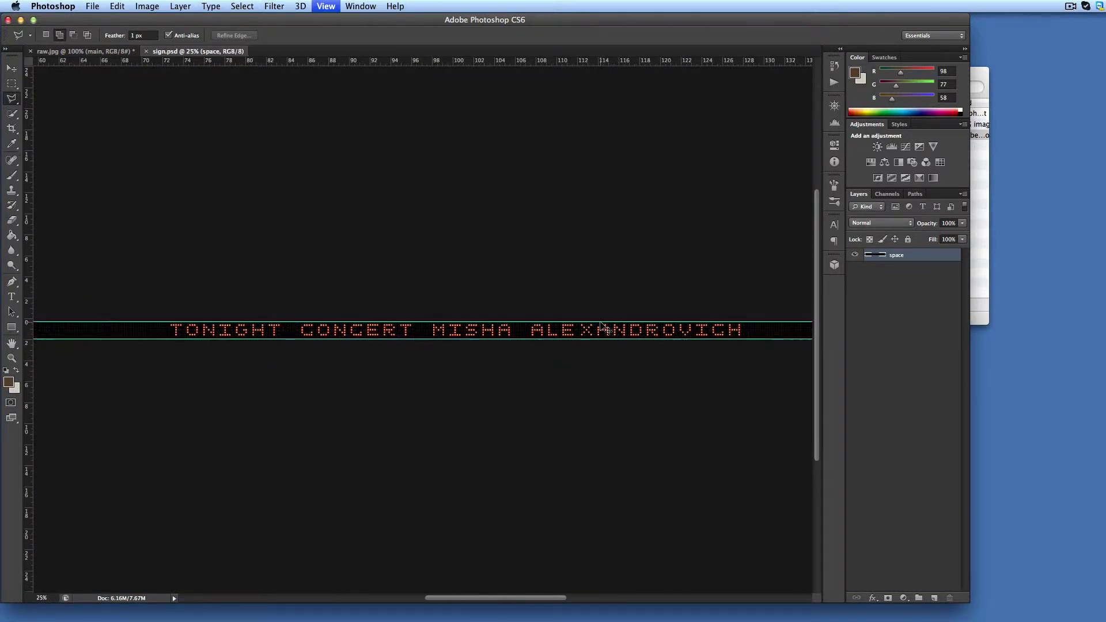
pyautogui.press('super+minus')
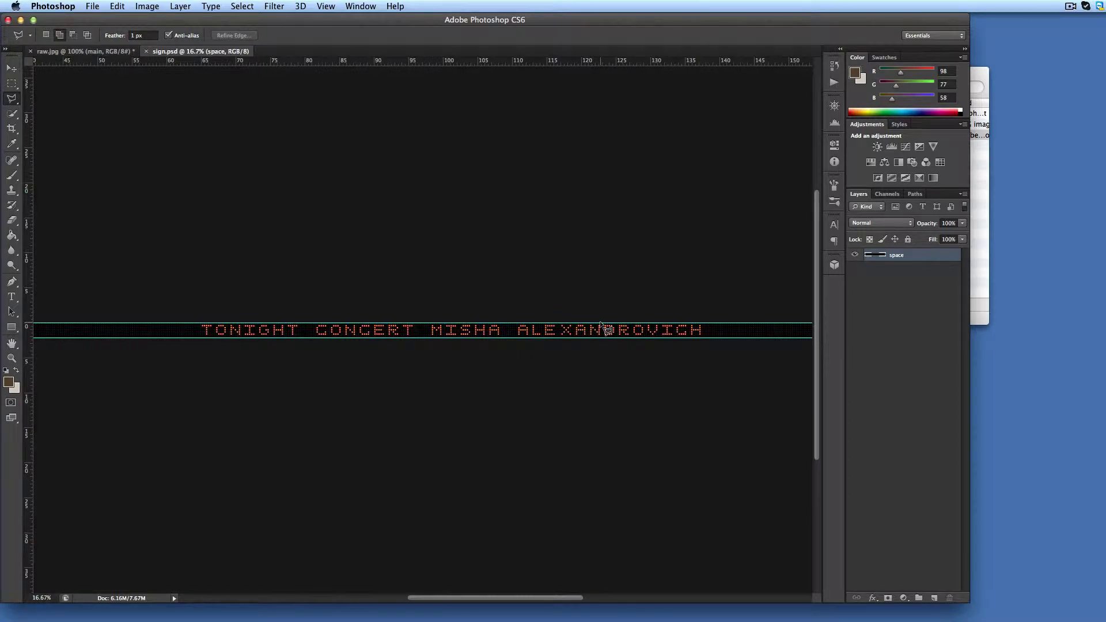
pyautogui.click(600, 323)
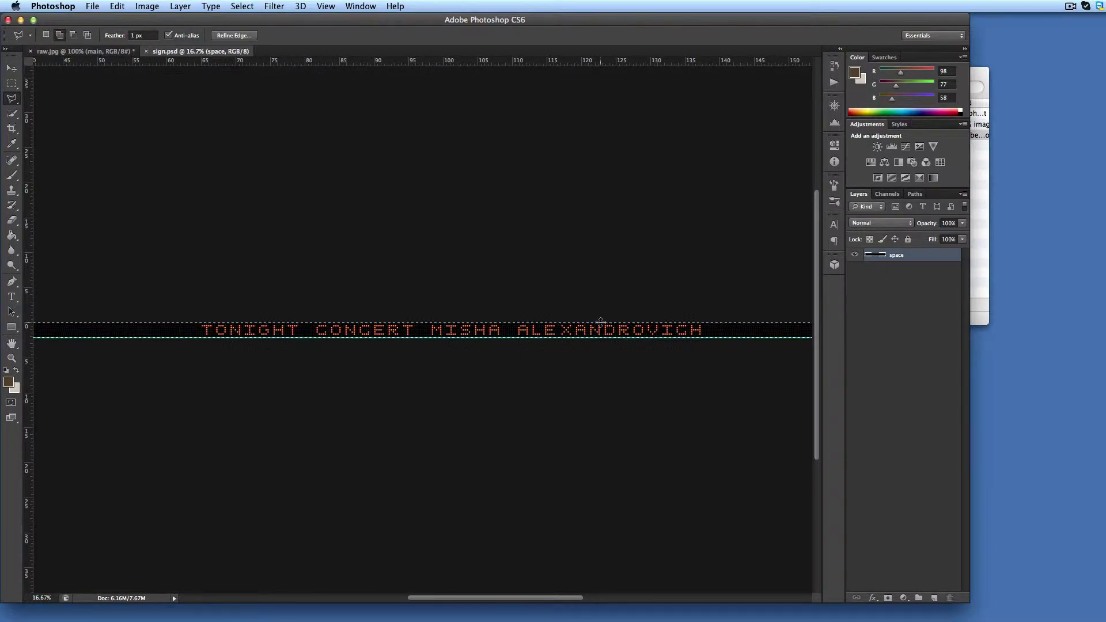
pyautogui.hotkey('ctrl', 'a')
pyautogui.hotkey('ctrl', 'c')
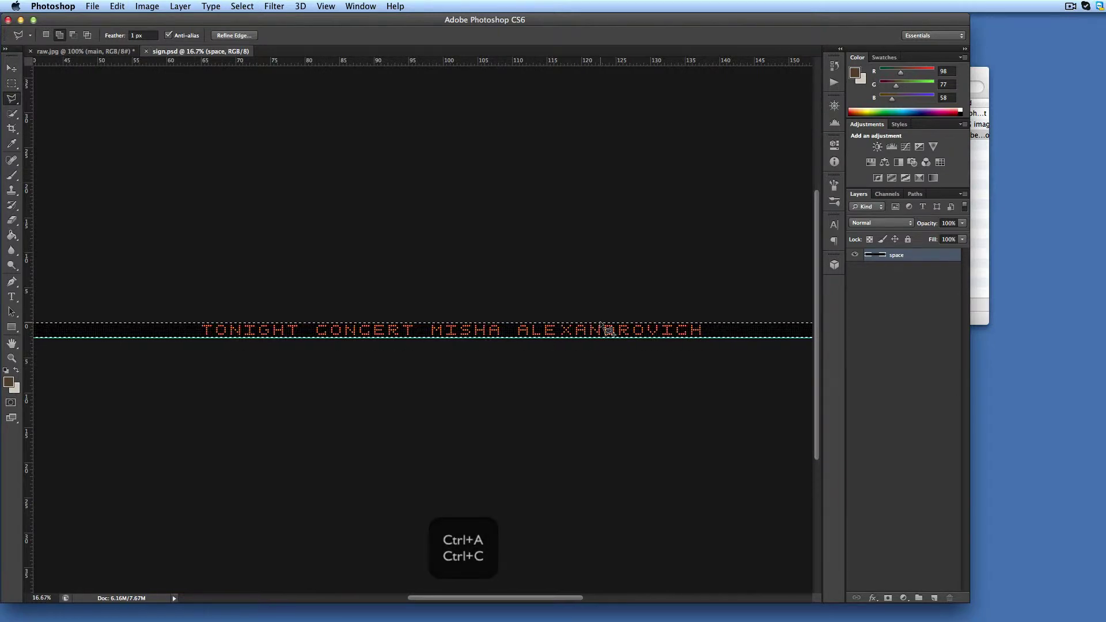
# - Paste the LED strip into raw.jpg and Free Transform it beside the marquee front
pyautogui.click(74, 51)
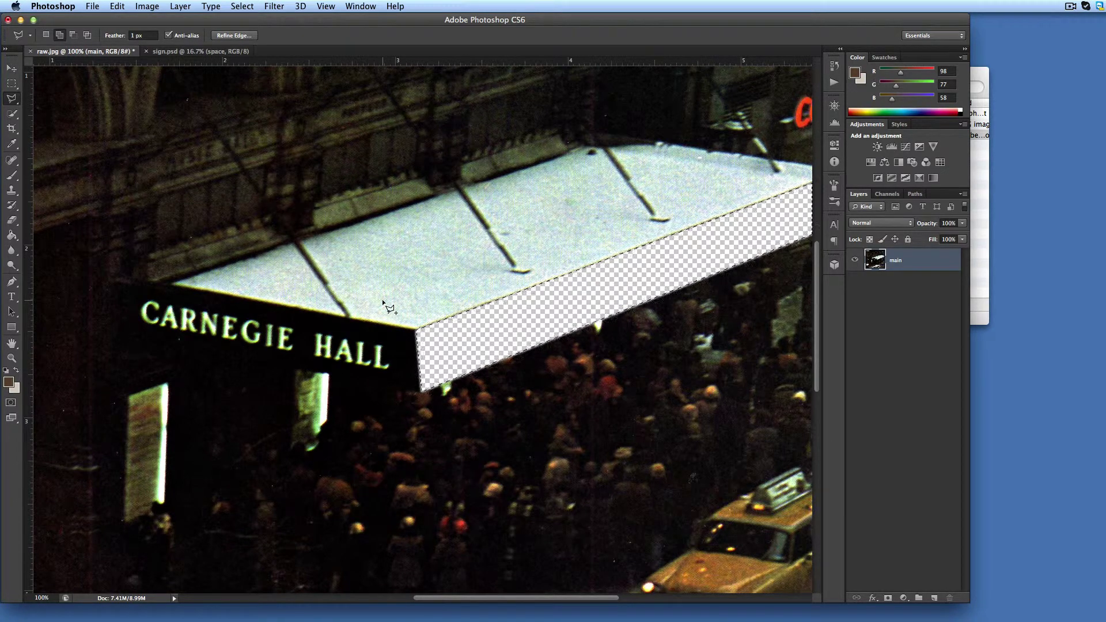
pyautogui.hotkey('ctrl', 'v')
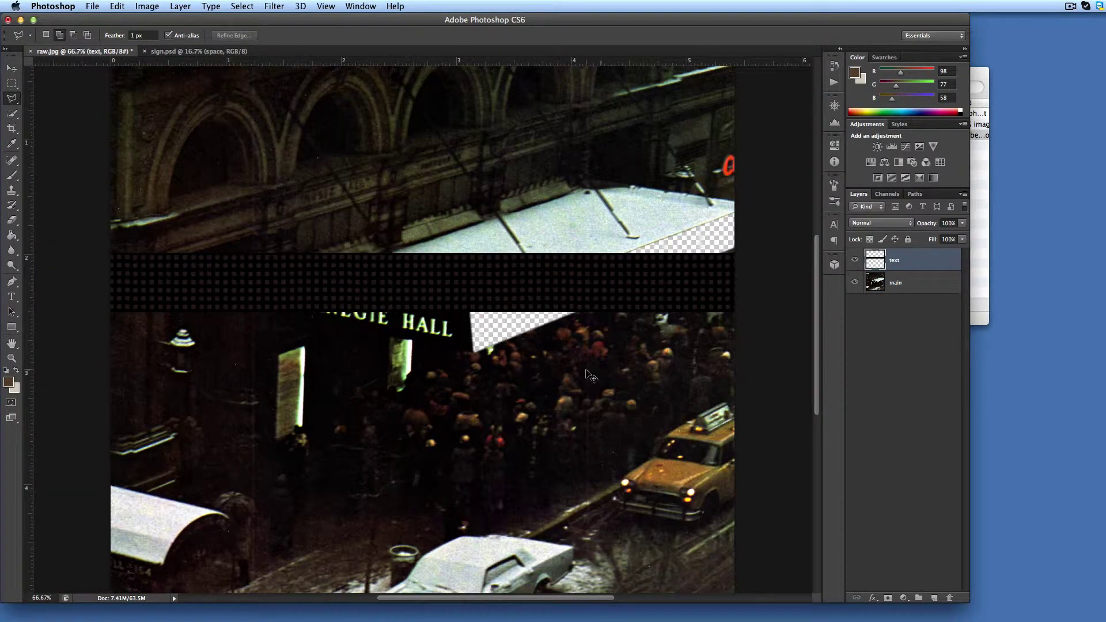
pyautogui.hotkey('ctrl', 't')
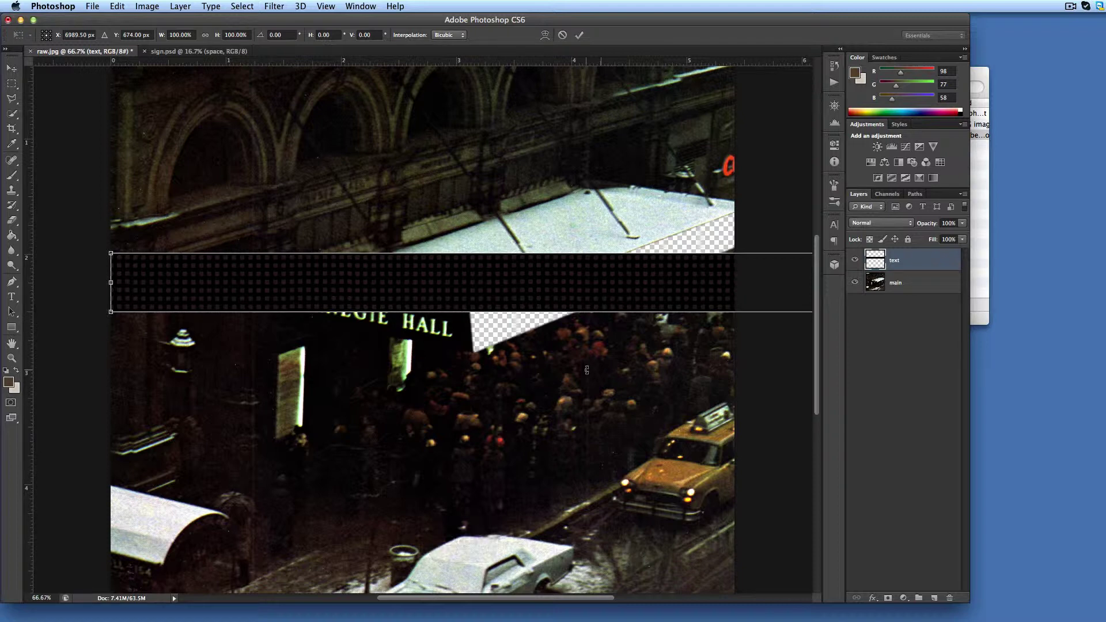
pyautogui.moveTo(380, 288); pyautogui.dragTo(484, 403)
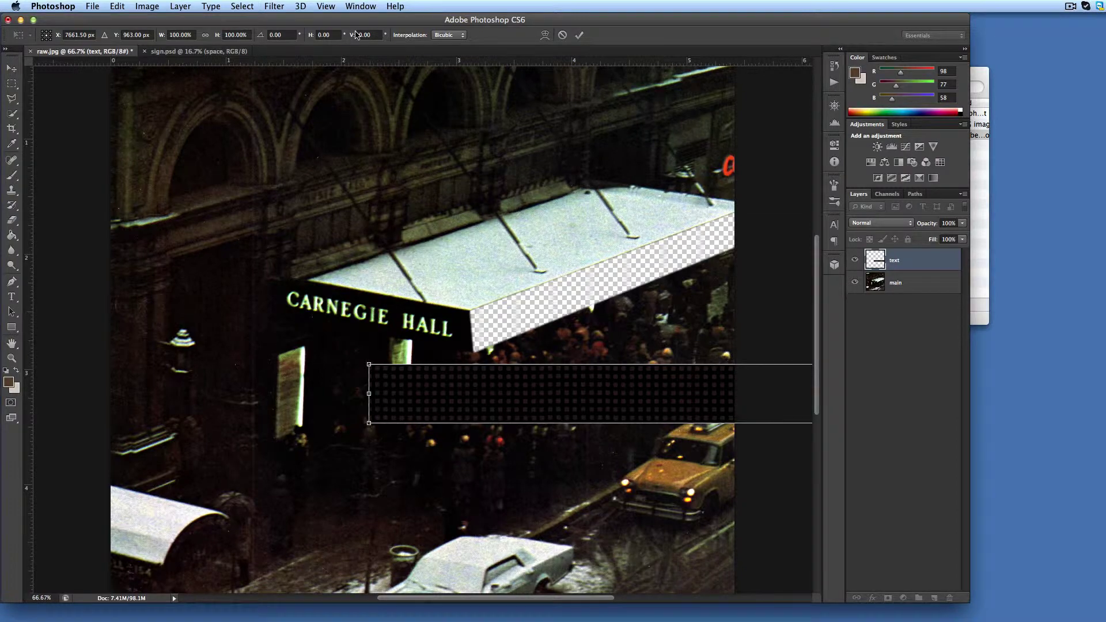
pyautogui.click(375, 35)
pyautogui.scroll(2, 444, 344)
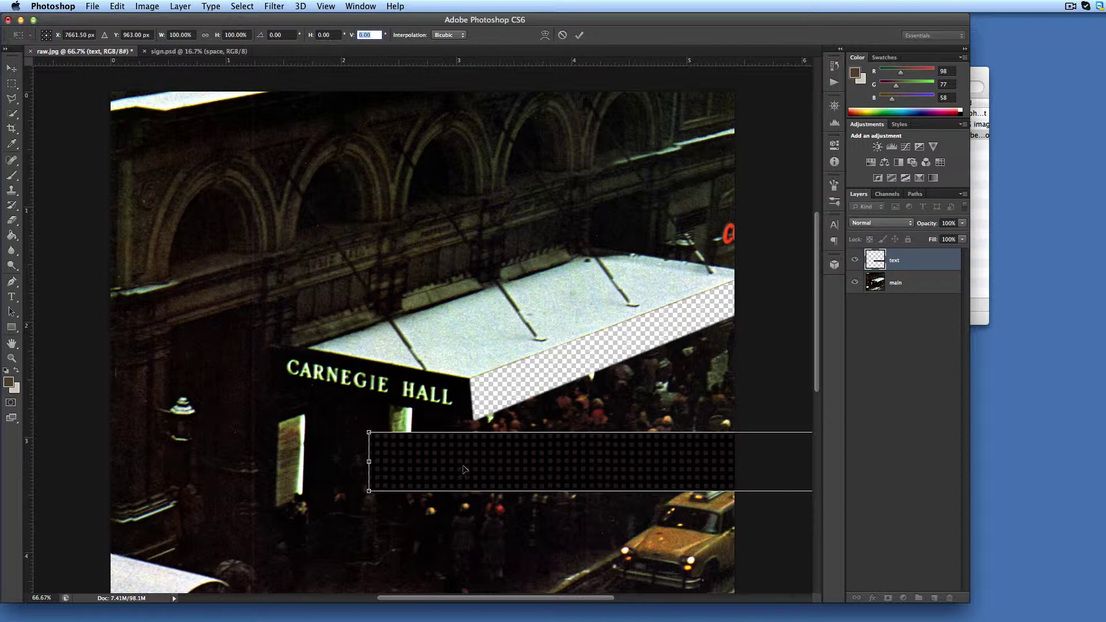
pyautogui.moveTo(465, 470); pyautogui.dragTo(568, 394)
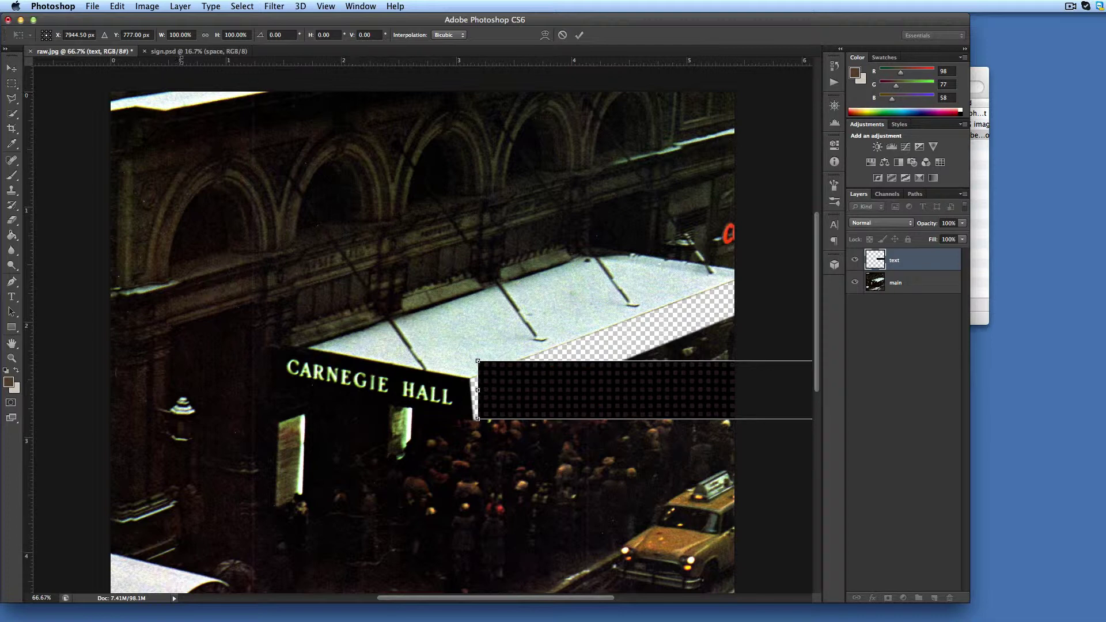
pyautogui.click(247, 33)
# - Scale the strip to 75% height and 40% width, sliding it left over the photo
pyautogui.write('75')
pyautogui.click(233, 35)
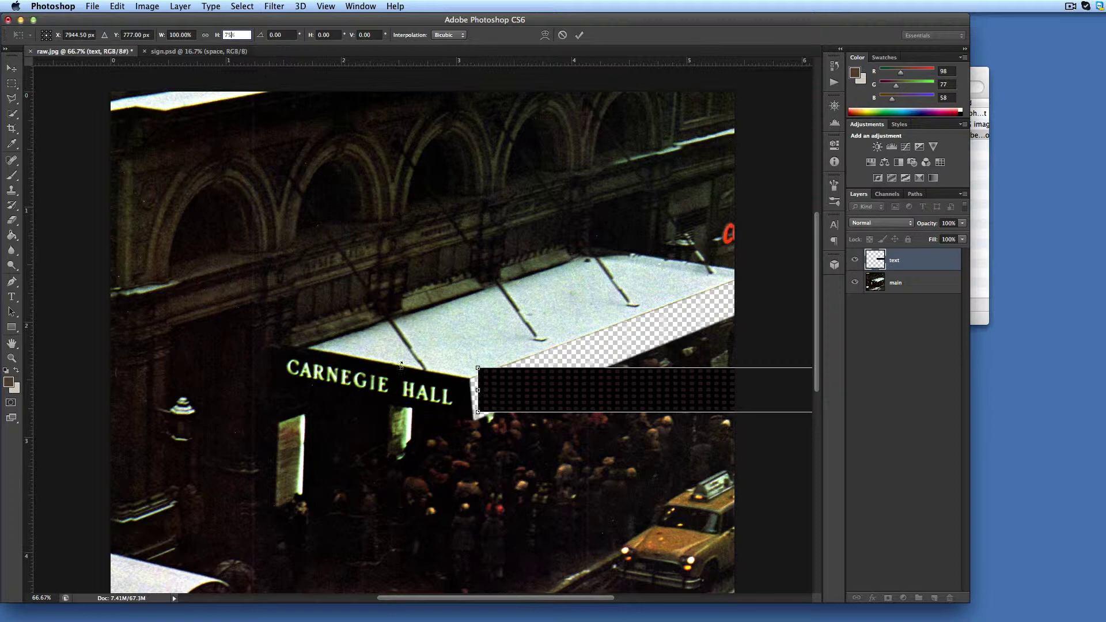
pyautogui.moveTo(542, 387)
pyautogui.mouseDown()
pyautogui.moveTo(496, 401)
pyautogui.moveTo(267, 412)
pyautogui.mouseUp()
pyautogui.moveTo(581, 404); pyautogui.dragTo(569, 403)
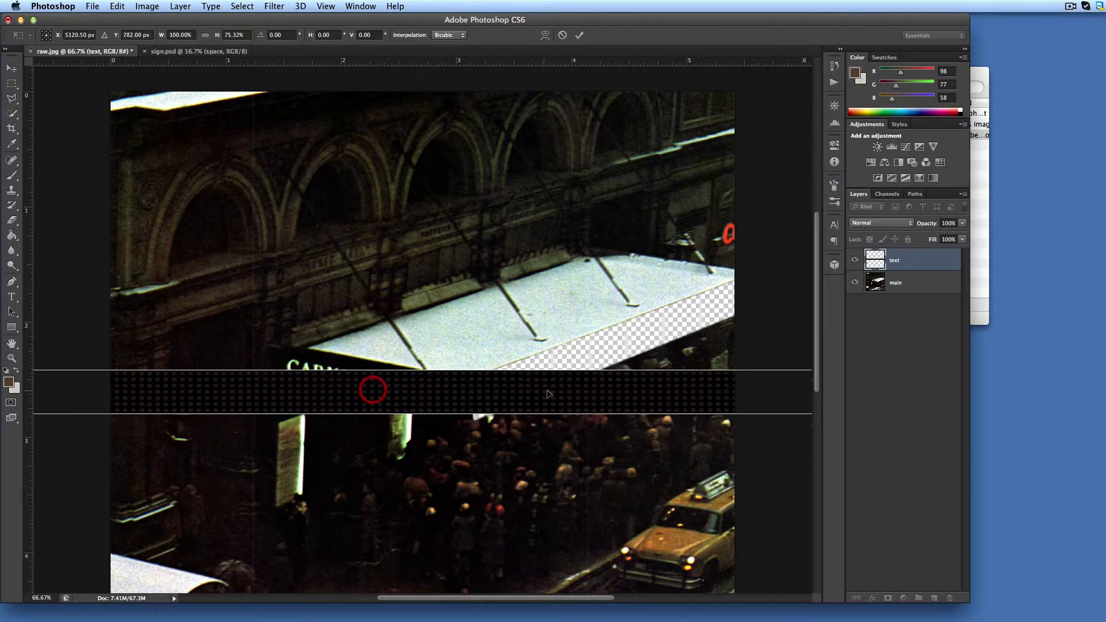
pyautogui.moveTo(548, 394); pyautogui.dragTo(344, 378)
pyautogui.moveTo(455, 378); pyautogui.dragTo(402, 407)
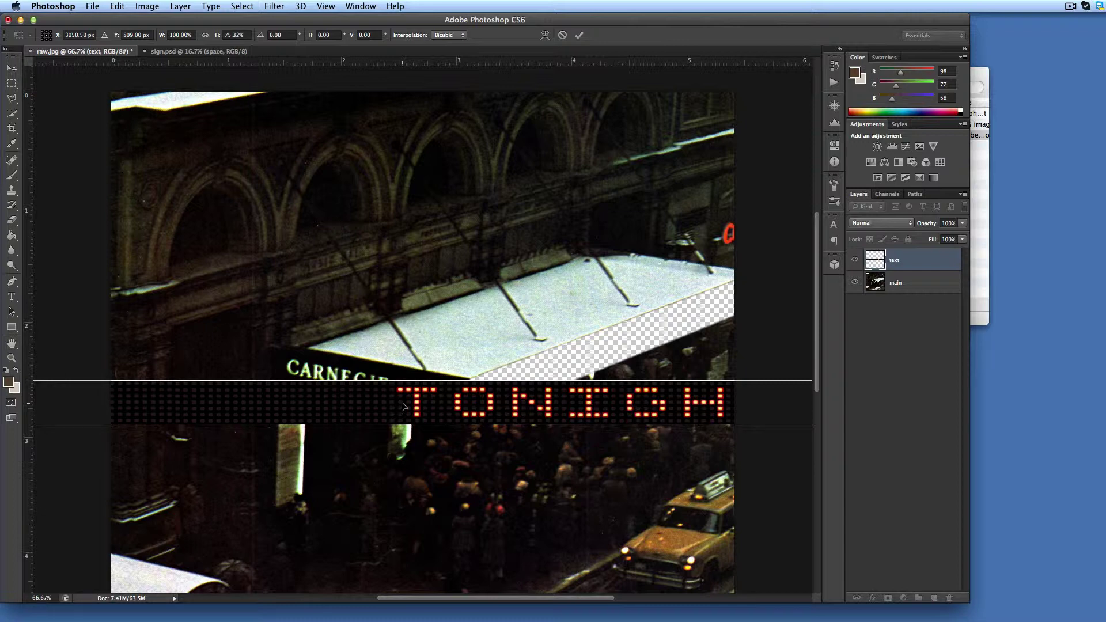
pyautogui.click(194, 35)
pyautogui.moveTo(194, 35); pyautogui.dragTo(154, 33)
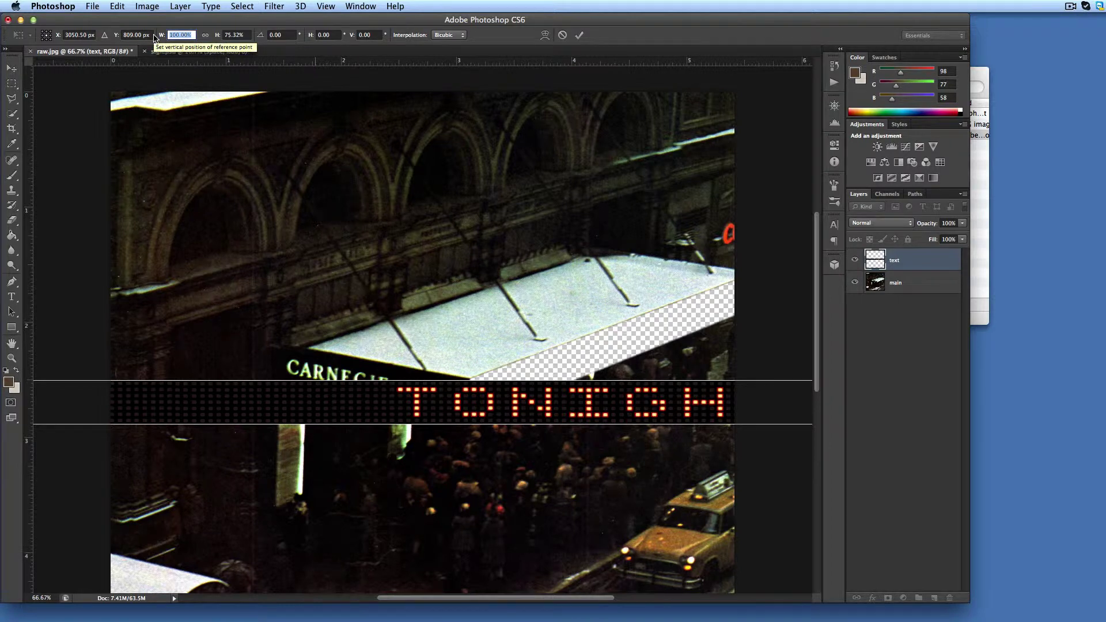
pyautogui.write('40')
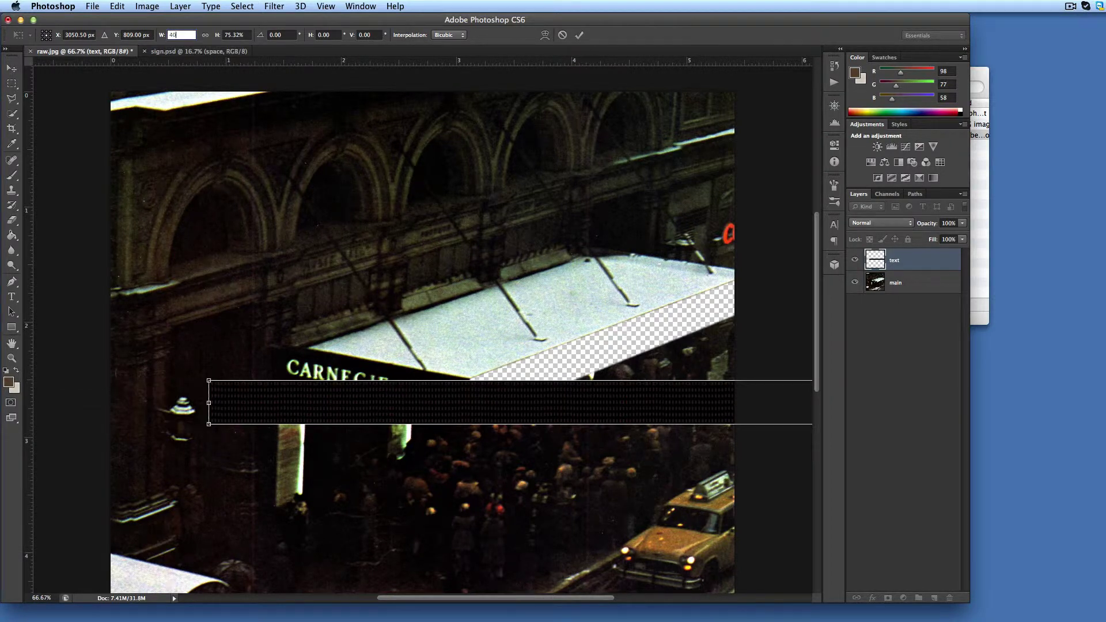
pyautogui.moveTo(477, 412); pyautogui.dragTo(540, 403)
# - Skew the strip vertically by -21, fit it onto the marquee front, and commit
pyautogui.click(375, 31)
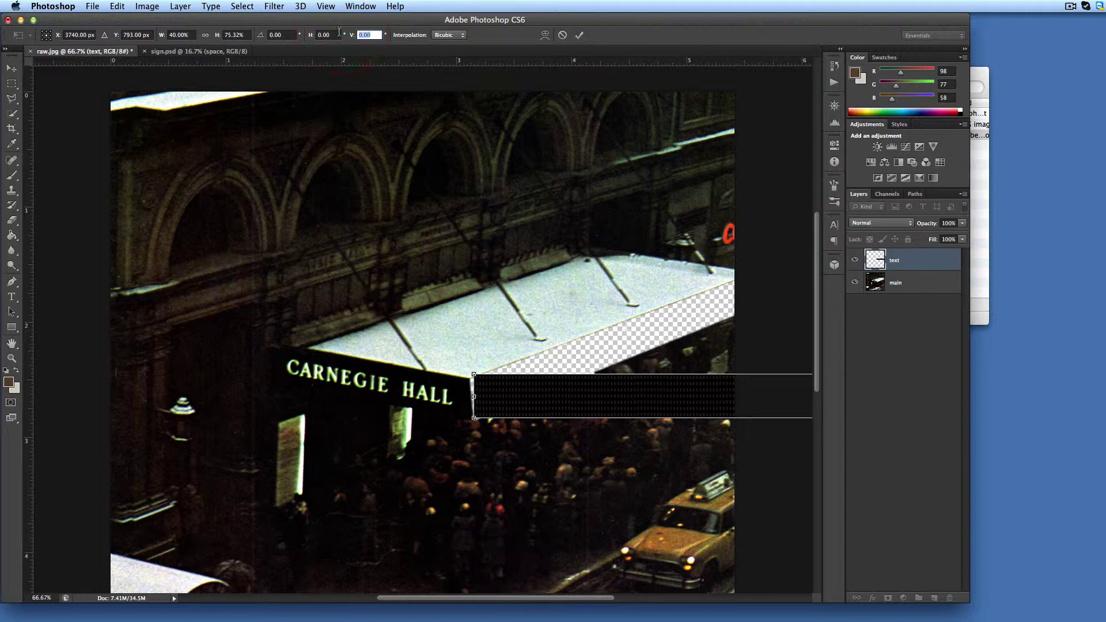
pyautogui.write('-21.27')
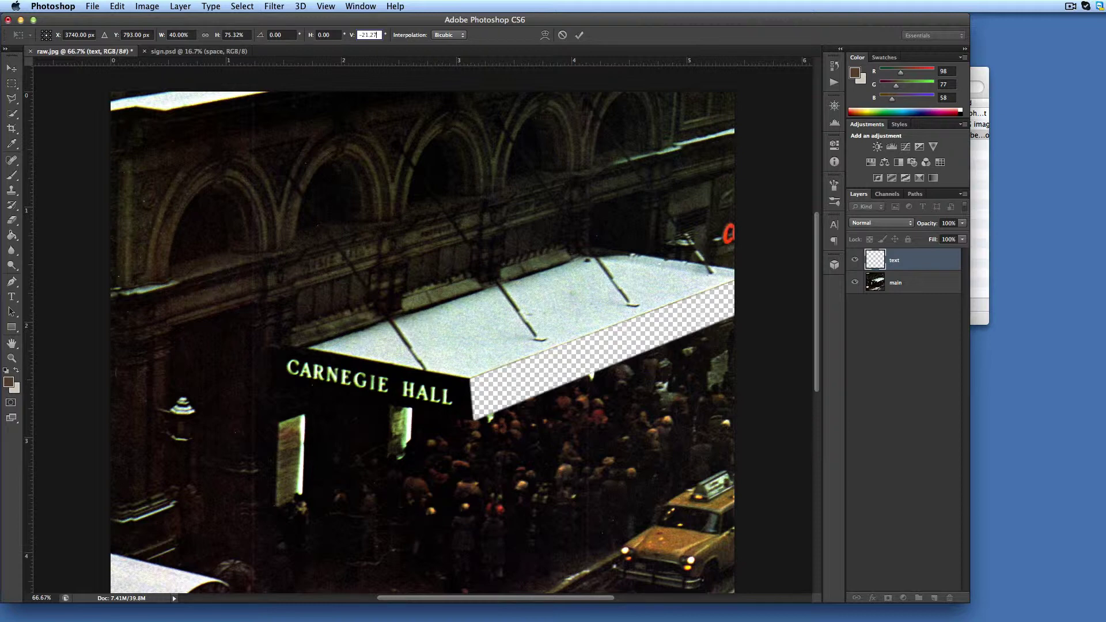
pyautogui.press('super+minus')
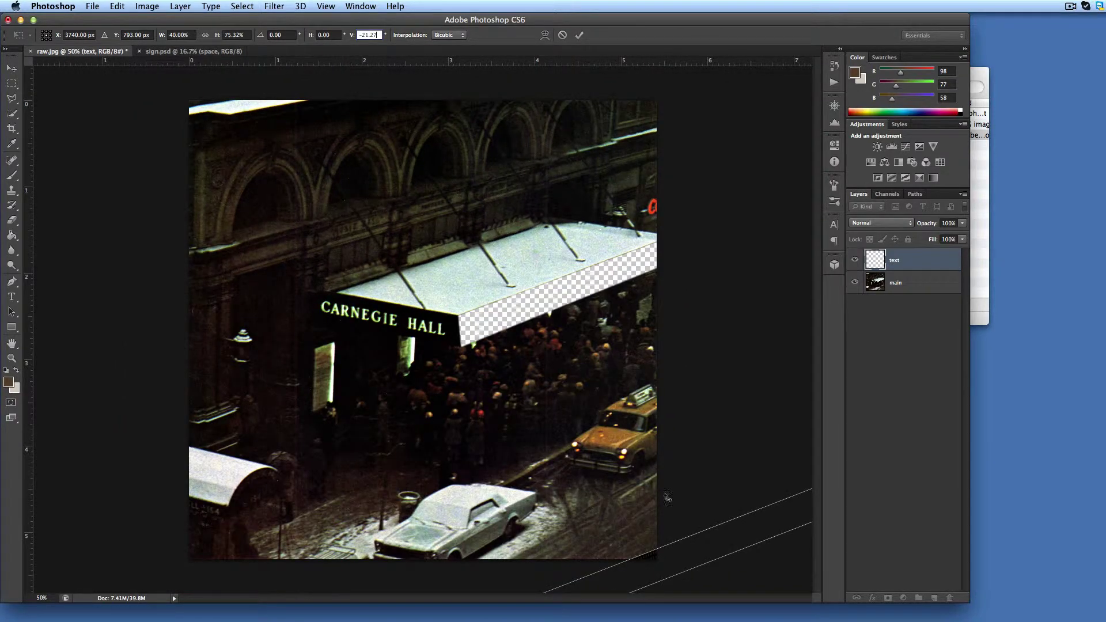
pyautogui.moveTo(696, 554); pyautogui.dragTo(534, 309)
pyautogui.moveTo(620, 297); pyautogui.dragTo(381, 365)
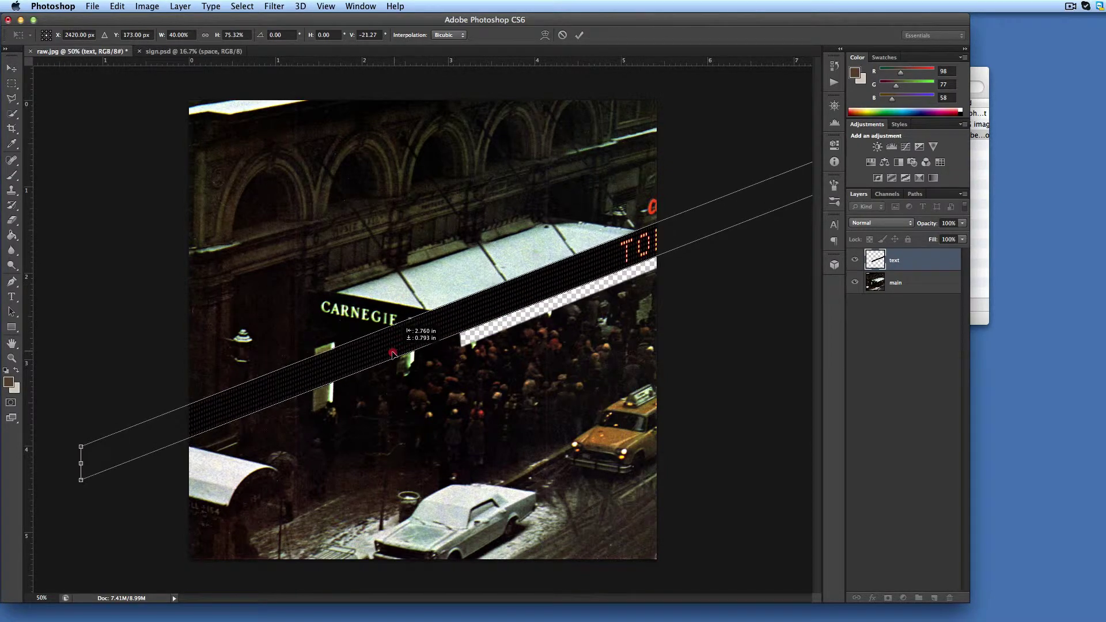
pyautogui.click(526, 296)
pyautogui.moveTo(526, 297); pyautogui.dragTo(534, 304)
pyautogui.press('super+equal')
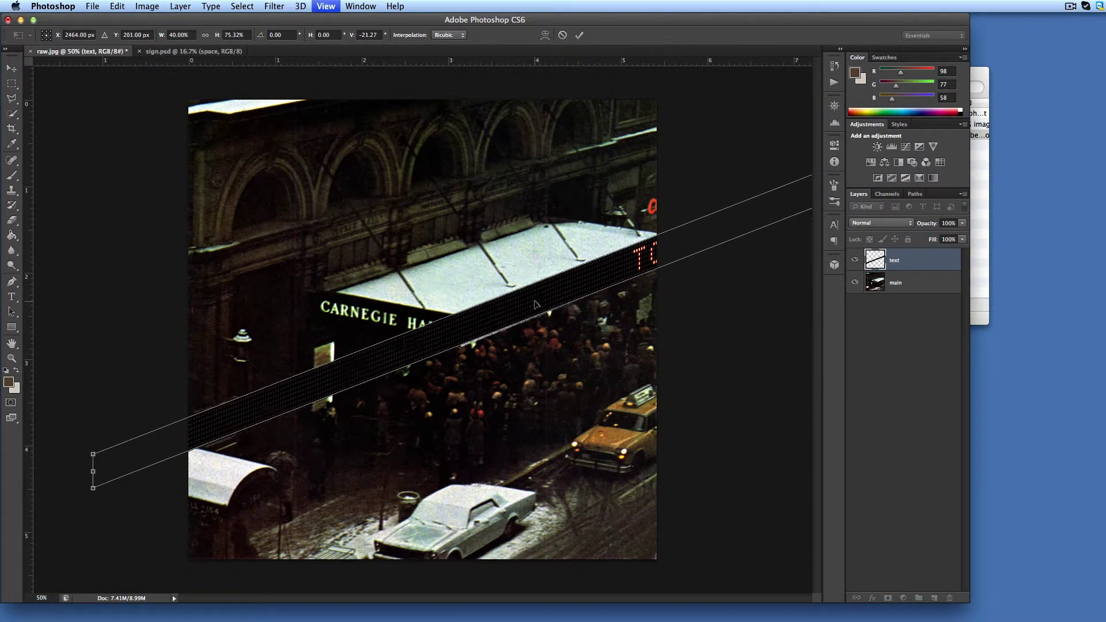
pyautogui.press('super+equal')
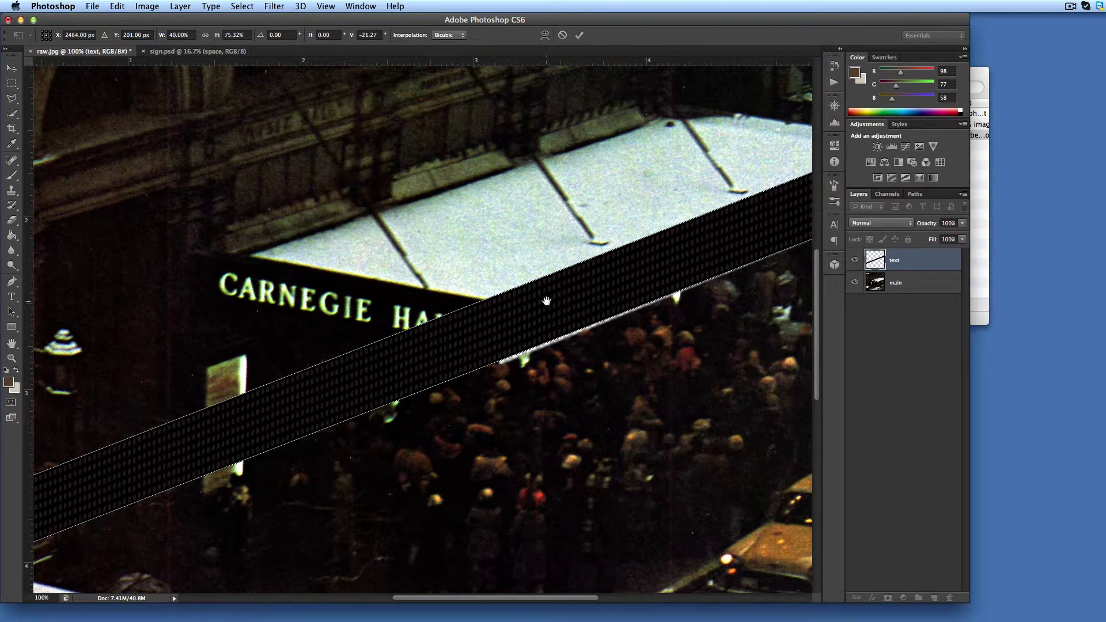
pyautogui.moveTo(534, 305); pyautogui.dragTo(442, 342)
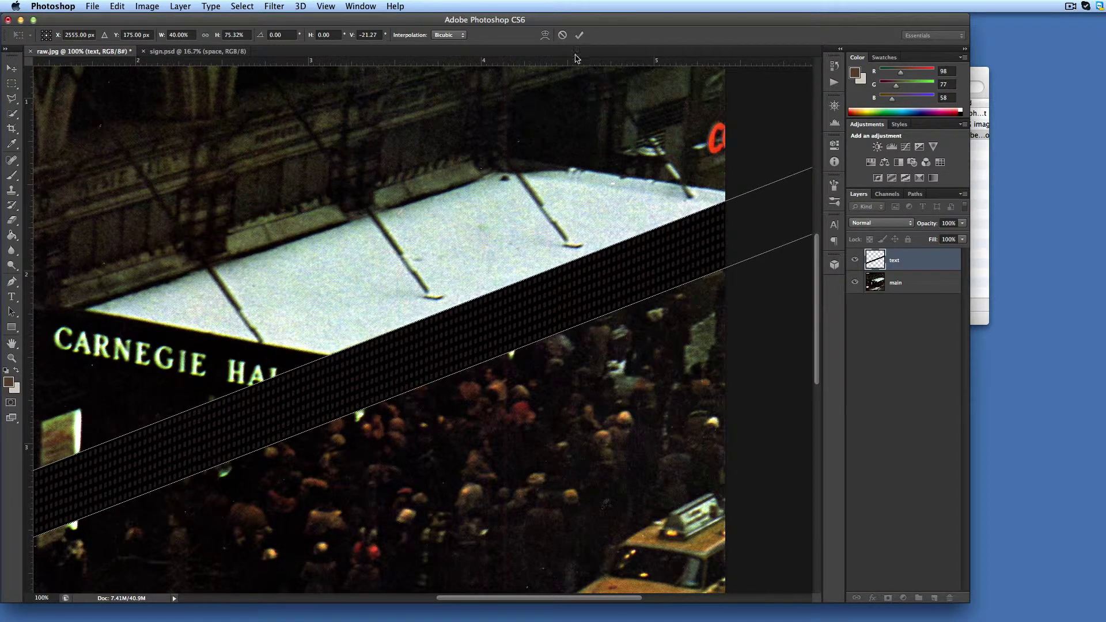
pyautogui.click(579, 36)
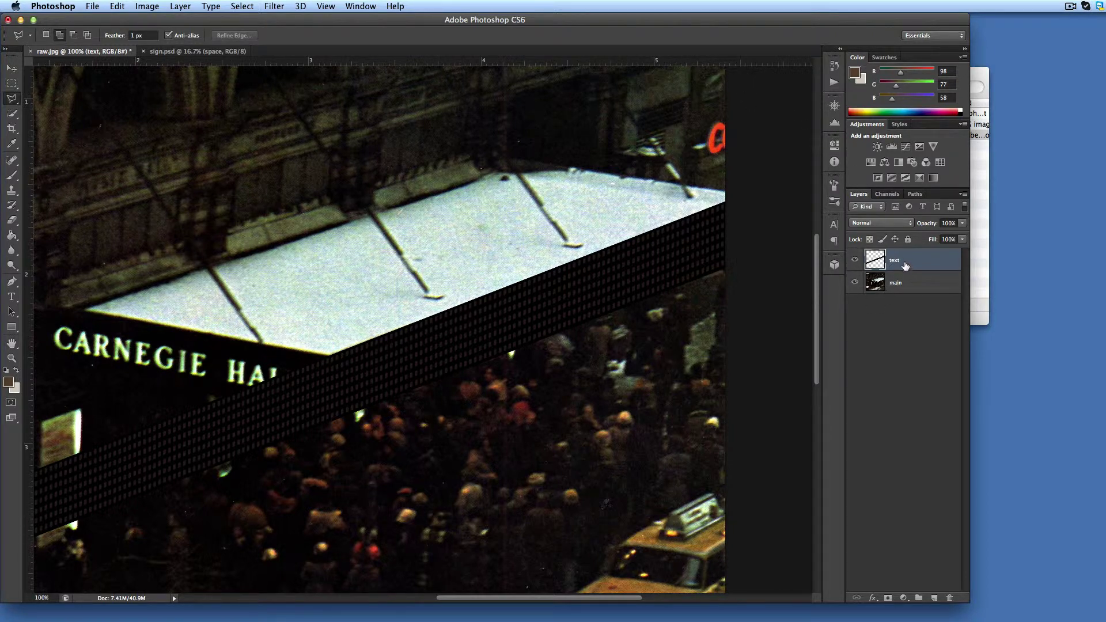
# - Drag the text layer below the main layer in the Layers panel
pyautogui.moveTo(906, 264); pyautogui.dragTo(907, 288)
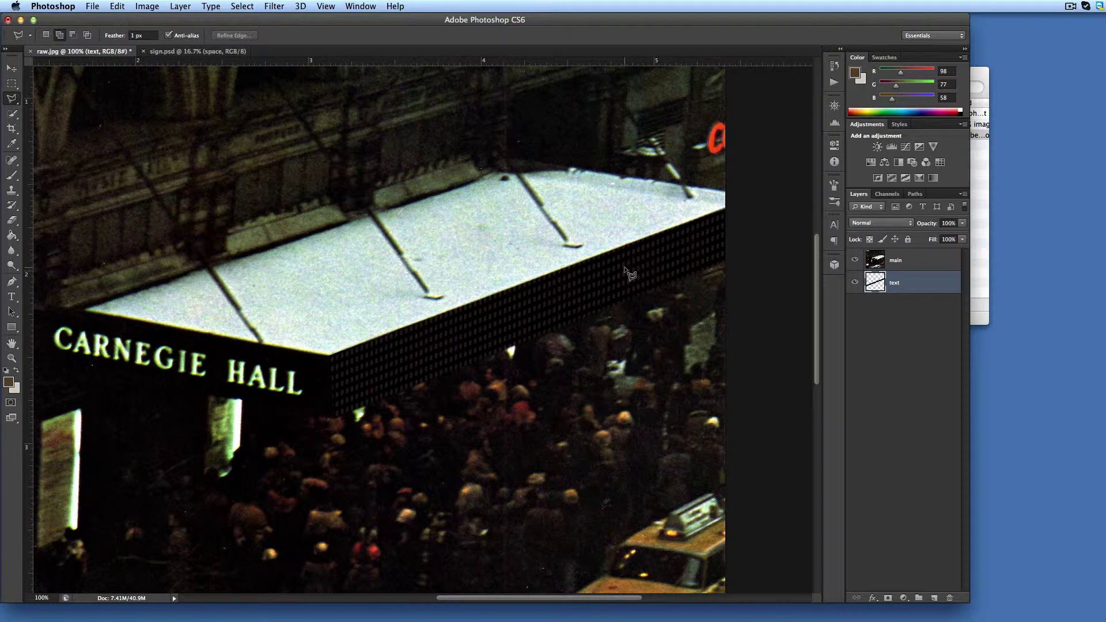
# - Open the Timeline as a floating panel and create a video timeline
pyautogui.click(366, 7)
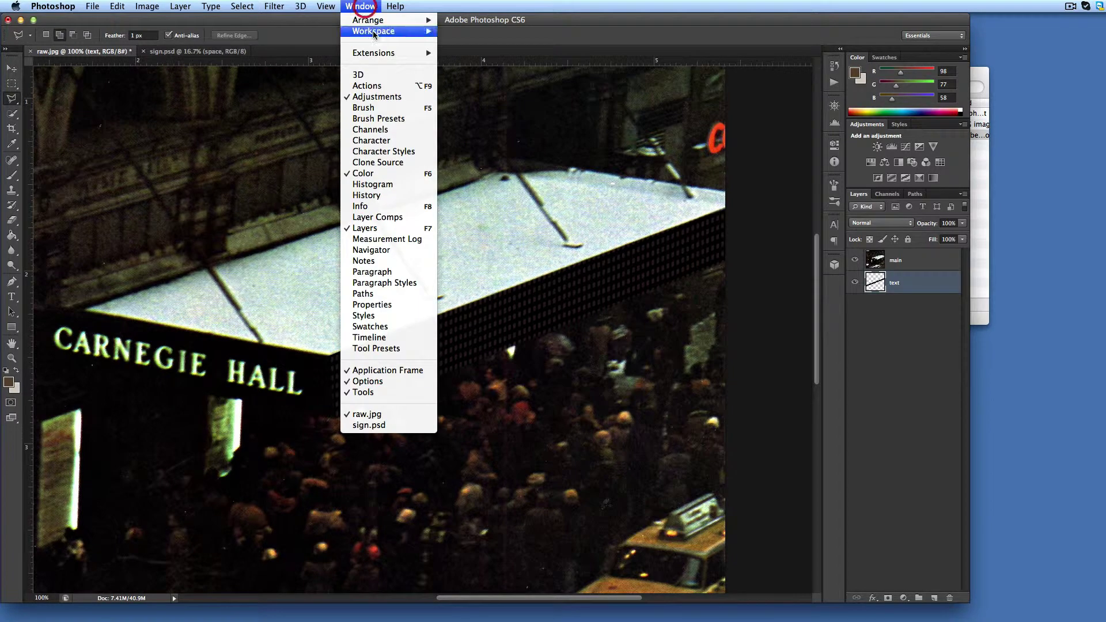
pyautogui.click(405, 339)
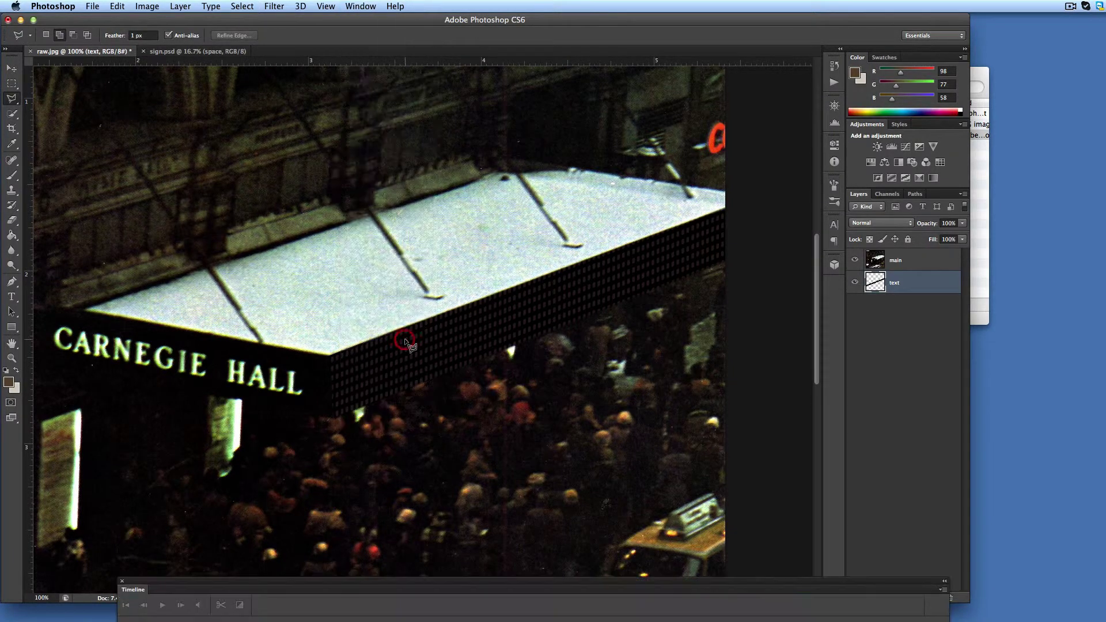
pyautogui.moveTo(423, 519); pyautogui.dragTo(365, 77)
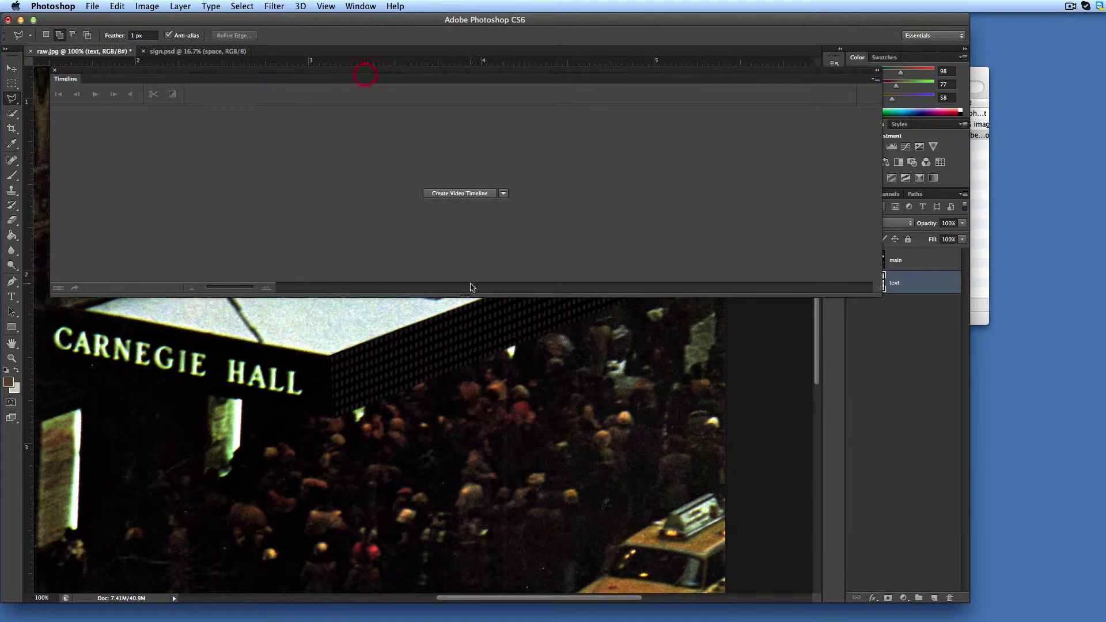
pyautogui.moveTo(471, 295); pyautogui.dragTo(464, 203)
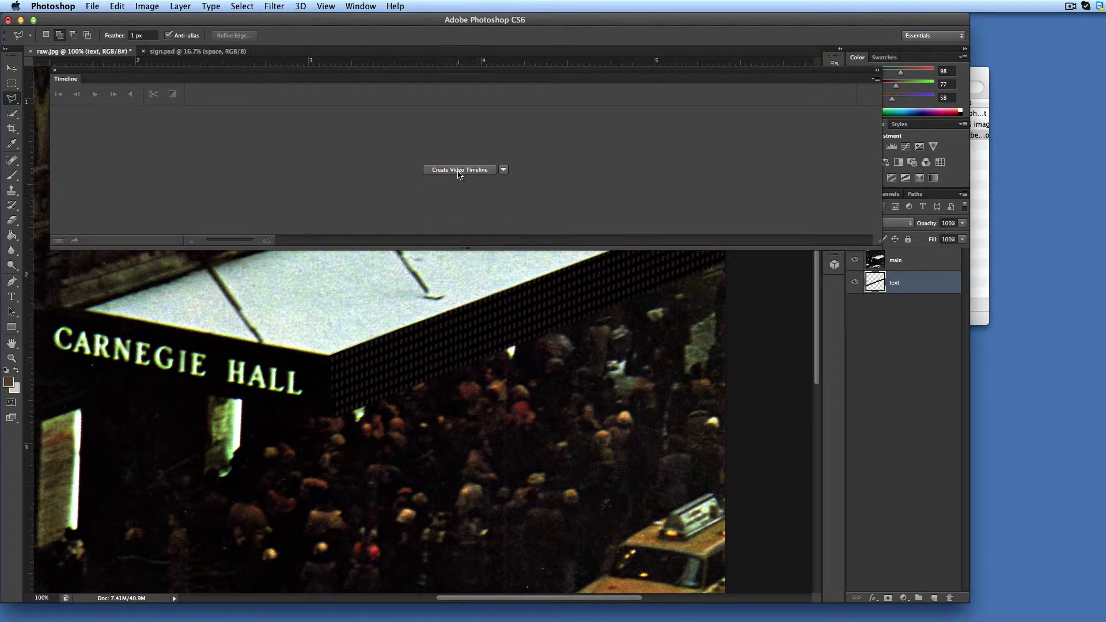
pyautogui.click(463, 171)
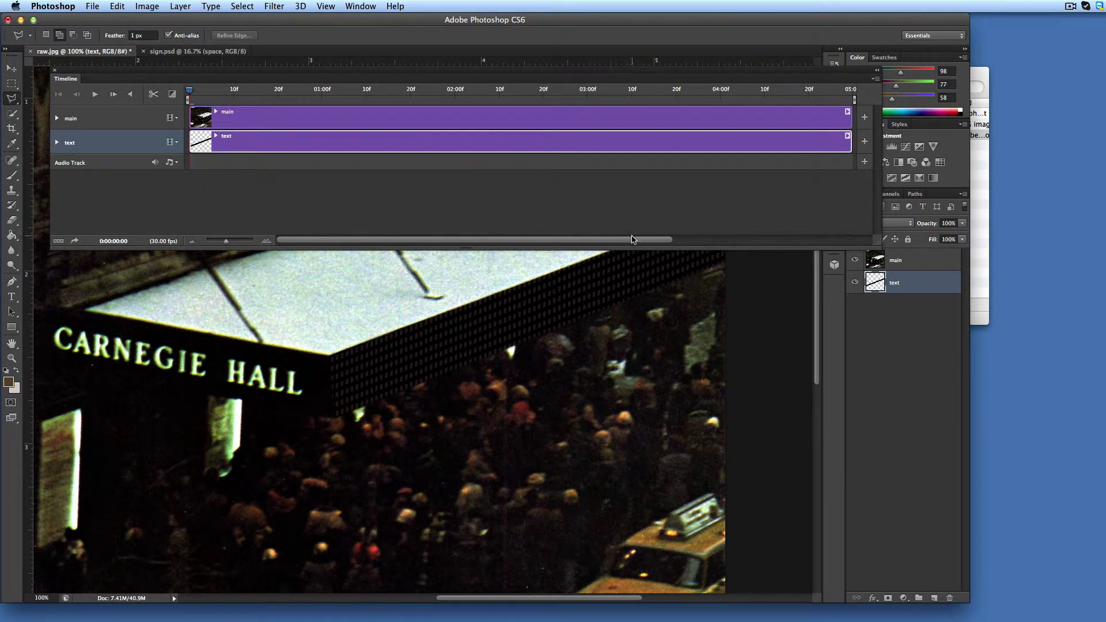
# - Stretch the main and text clips to about 10 seconds
pyautogui.moveTo(632, 239)
pyautogui.mouseDown()
pyautogui.moveTo(666, 242)
pyautogui.moveTo(628, 240)
pyautogui.mouseUp()
pyautogui.moveTo(226, 241); pyautogui.dragTo(221, 242)
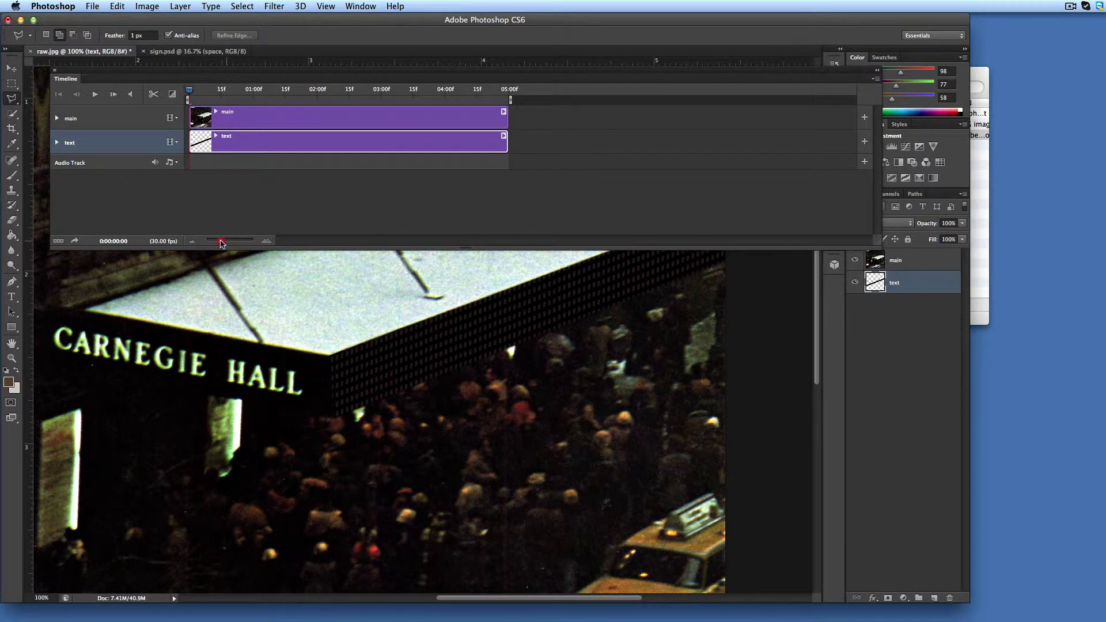
pyautogui.moveTo(506, 123); pyautogui.dragTo(829, 120)
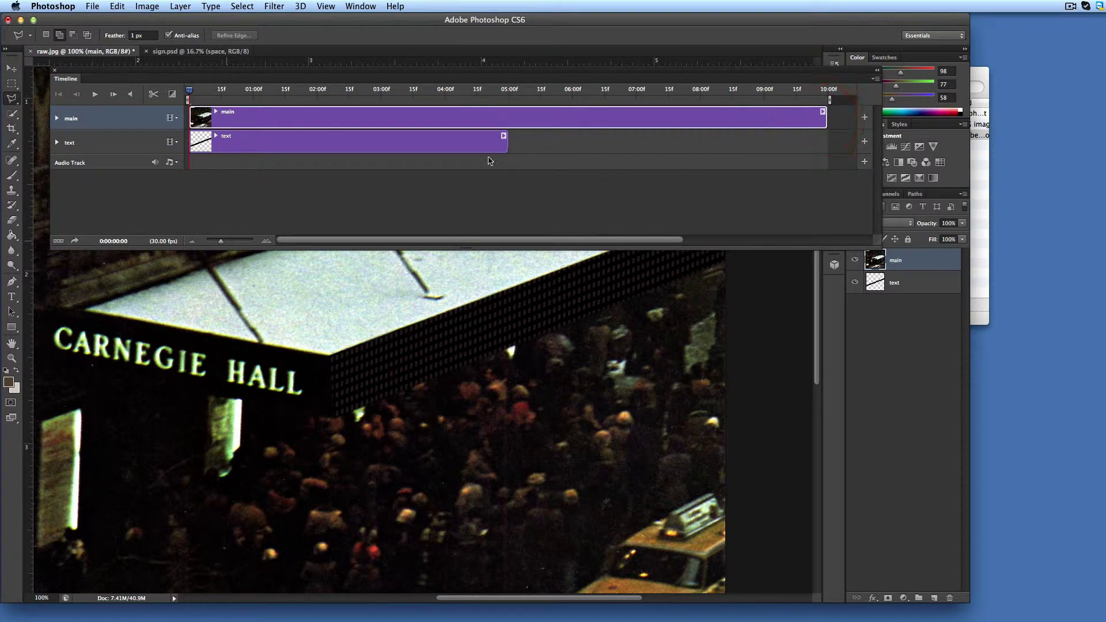
pyautogui.moveTo(500, 142); pyautogui.dragTo(823, 138)
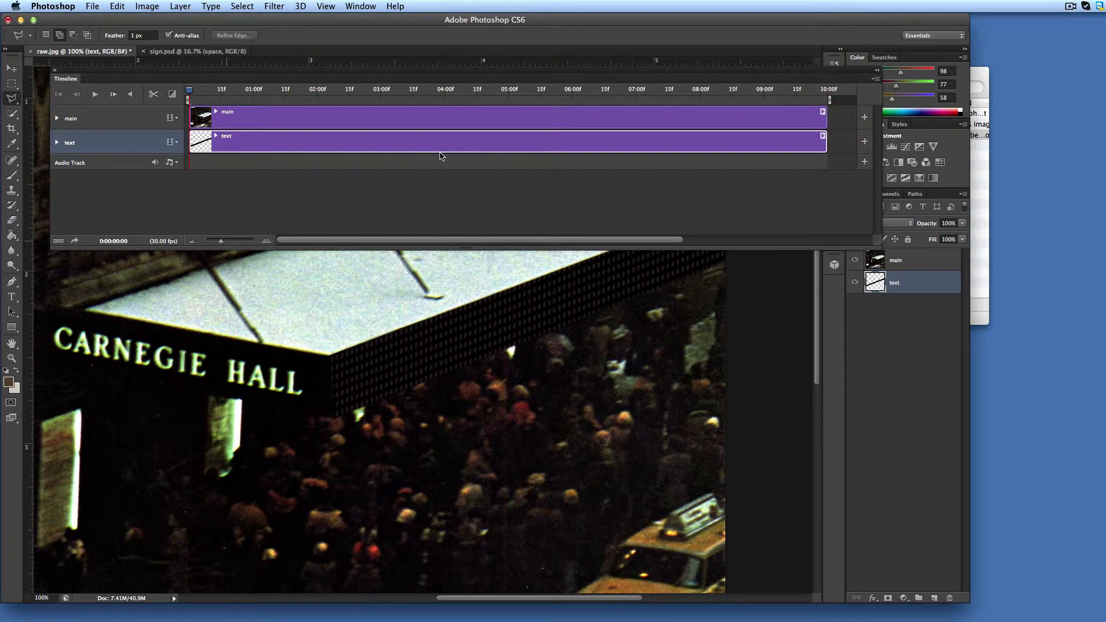
# - Add text-layer Position keyframes at 0 s and at the 10-second end
pyautogui.click(57, 142)
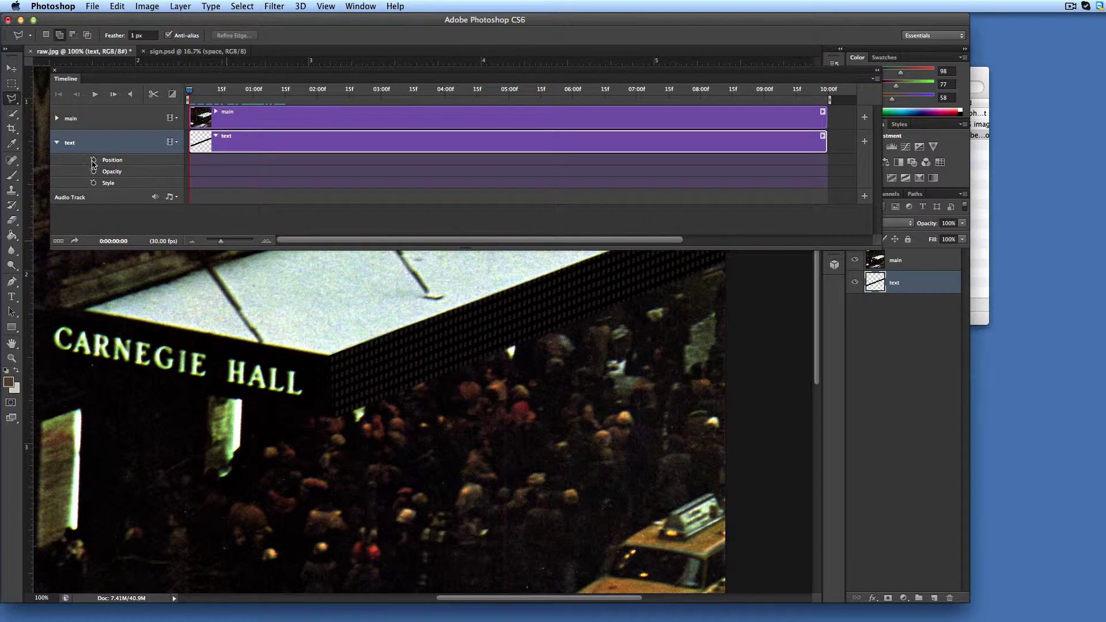
pyautogui.click(93, 161)
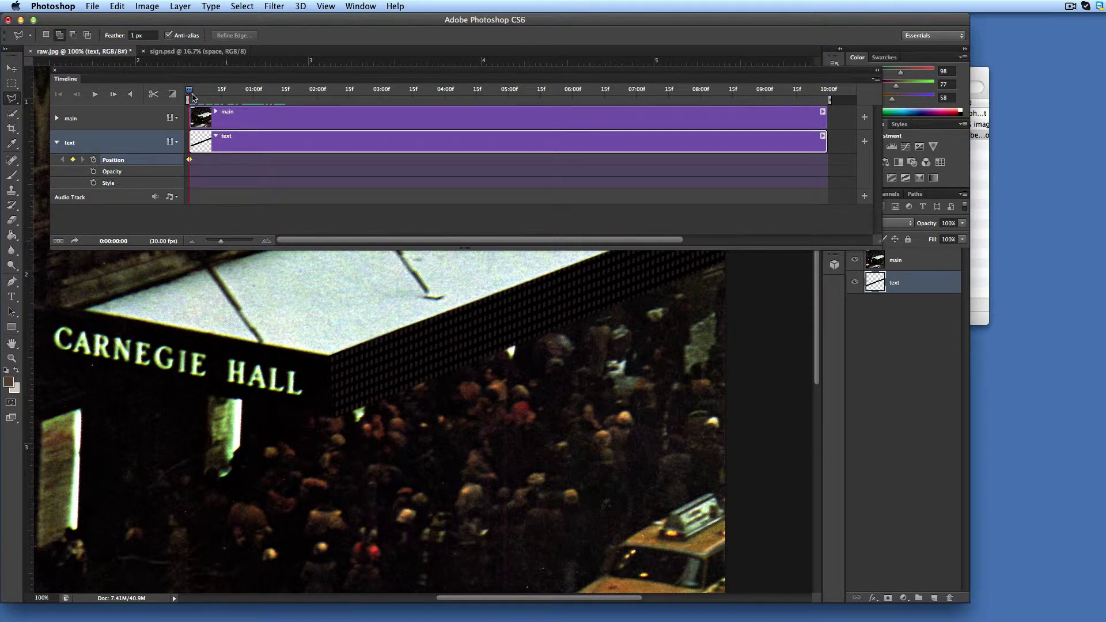
pyautogui.moveTo(190, 95); pyautogui.dragTo(827, 94)
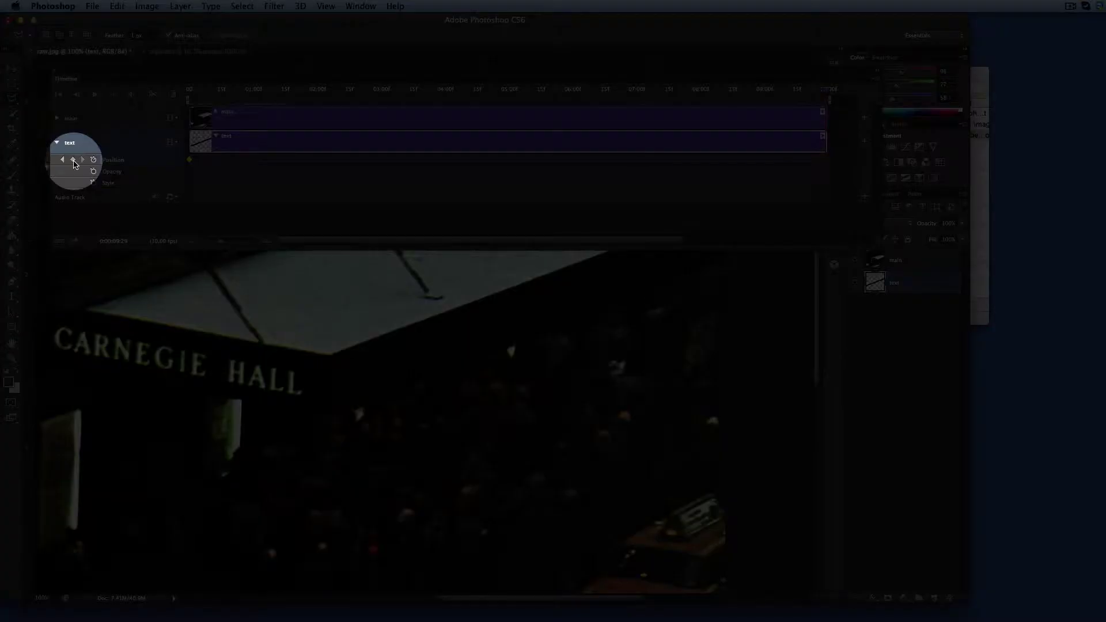
pyautogui.click(74, 161)
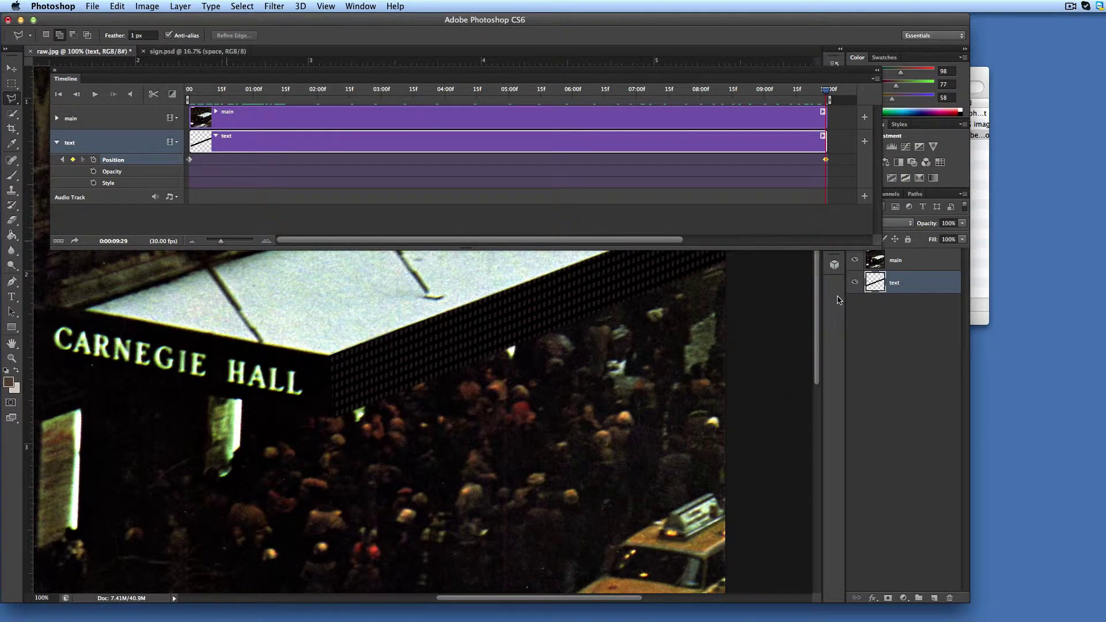
pyautogui.moveTo(132, 77); pyautogui.dragTo(146, 492)
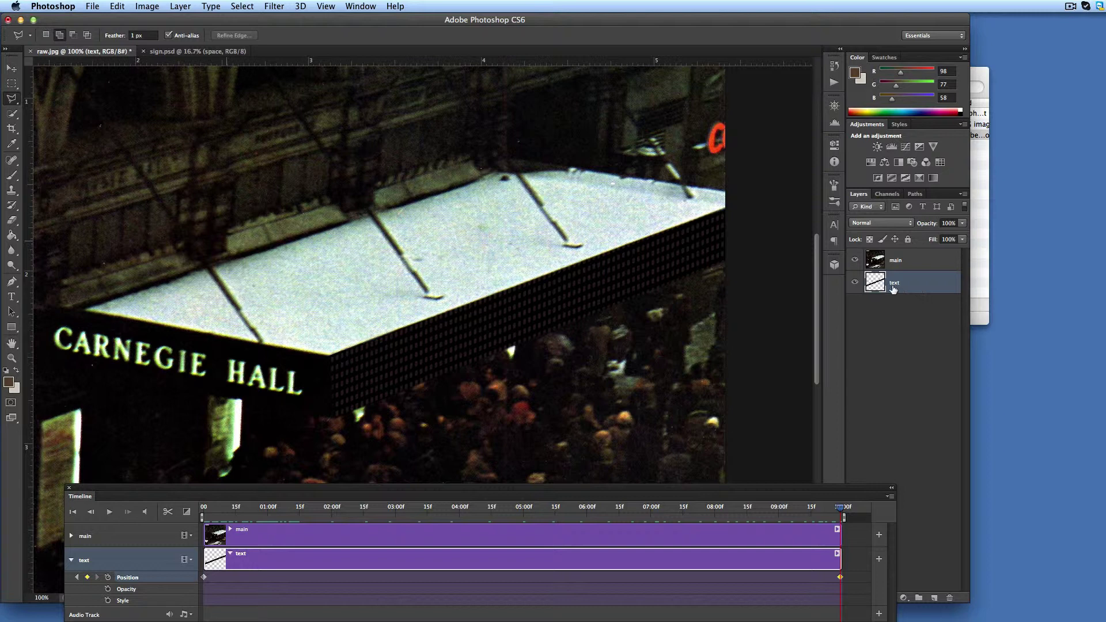
# - At the final keyframe, move the LED text left until only its last letter shows, then play the scroll
pyautogui.click(12, 67)
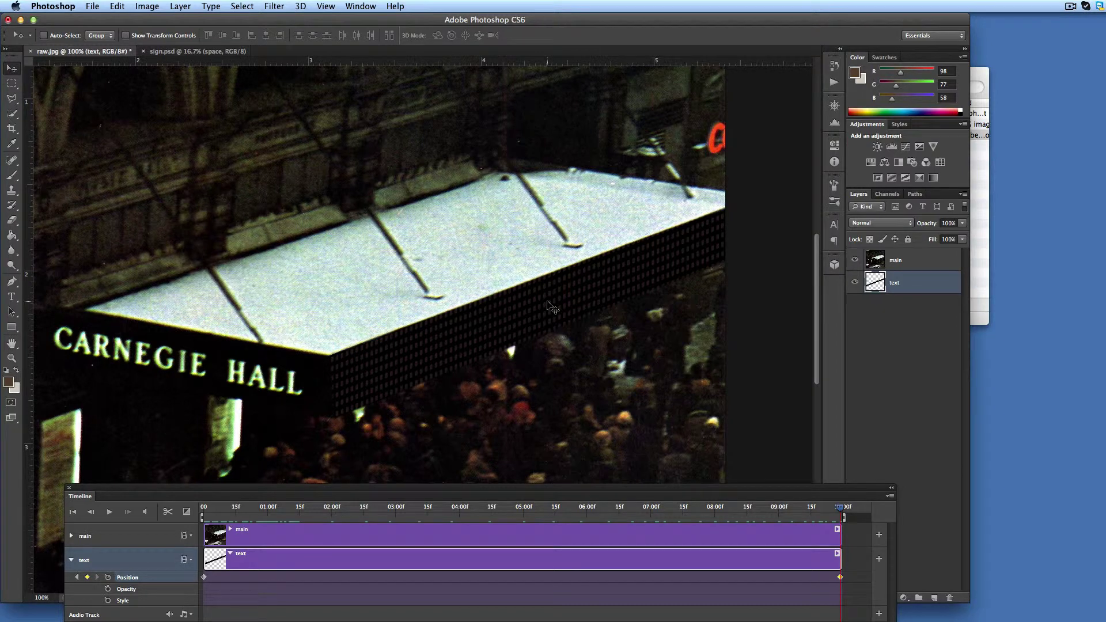
pyautogui.moveTo(620, 277); pyautogui.dragTo(485, 353)
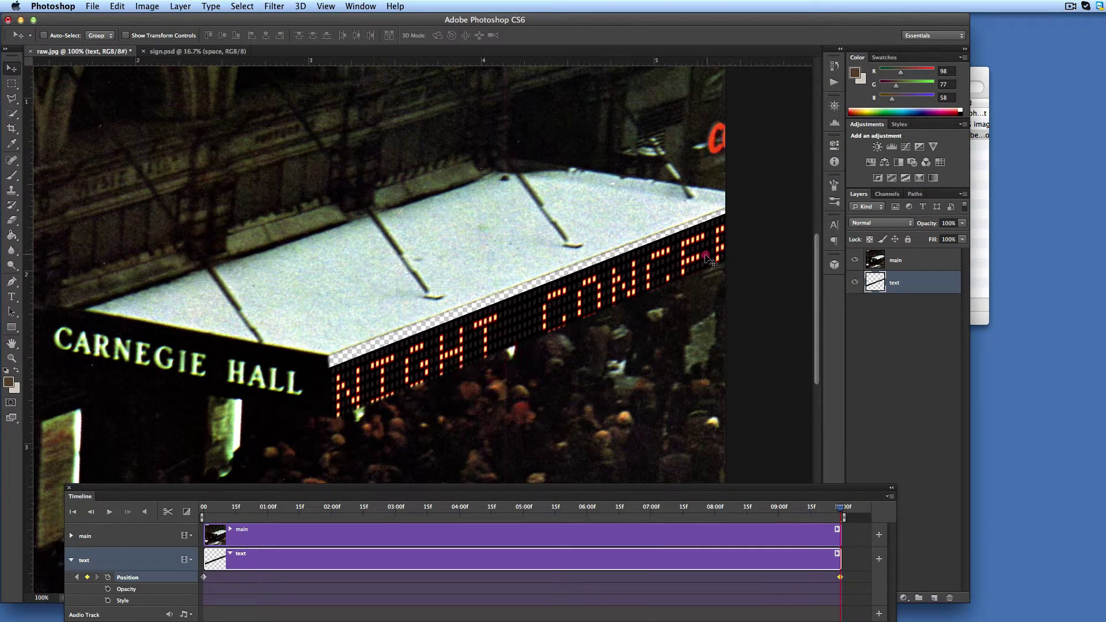
pyautogui.moveTo(709, 260); pyautogui.dragTo(495, 337)
pyautogui.moveTo(688, 276); pyautogui.dragTo(478, 334)
pyautogui.moveTo(634, 275); pyautogui.dragTo(438, 345)
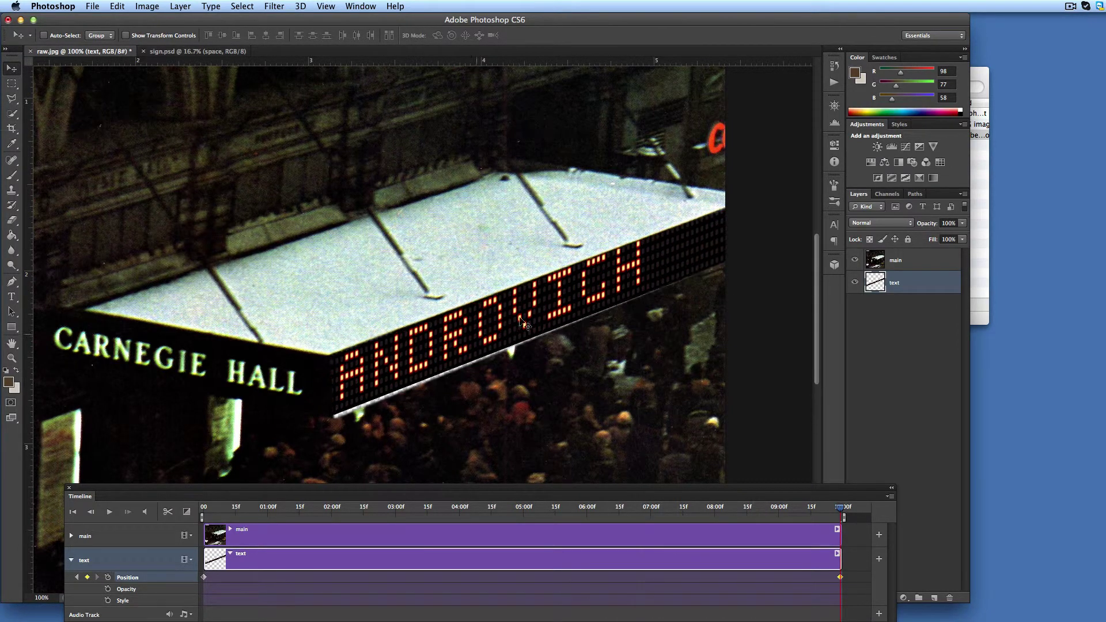
pyautogui.moveTo(651, 263); pyautogui.dragTo(530, 317)
pyautogui.moveTo(602, 295); pyautogui.dragTo(501, 330)
pyautogui.moveTo(579, 298); pyautogui.dragTo(515, 319)
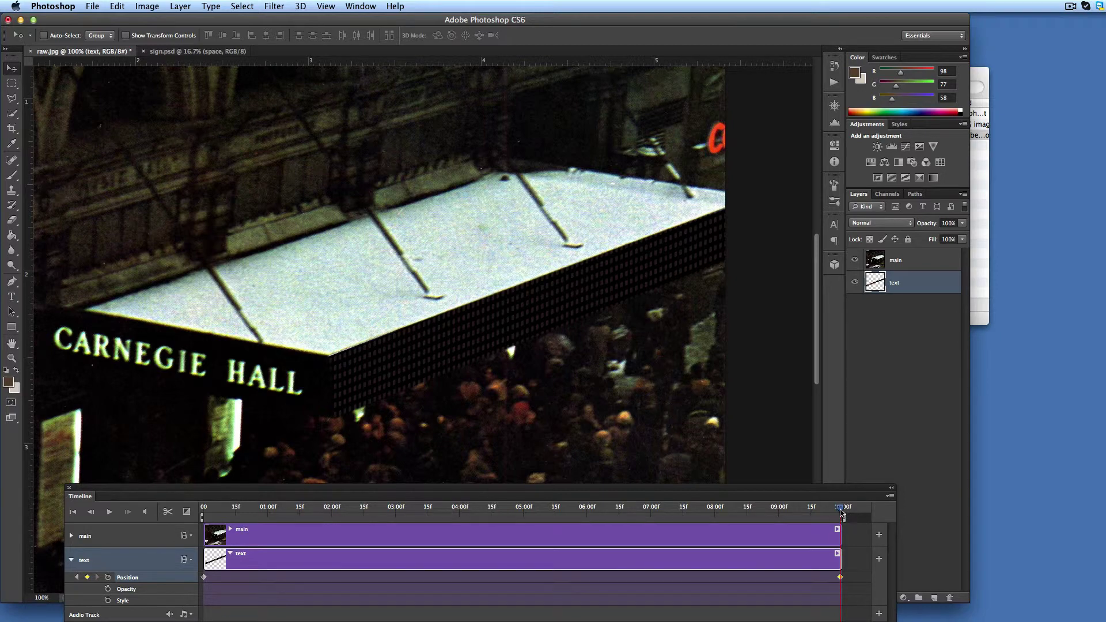
pyautogui.moveTo(840, 512)
pyautogui.mouseDown()
pyautogui.moveTo(392, 559)
pyautogui.moveTo(197, 556)
pyautogui.moveTo(421, 550)
pyautogui.moveTo(840, 513)
pyautogui.mouseUp()
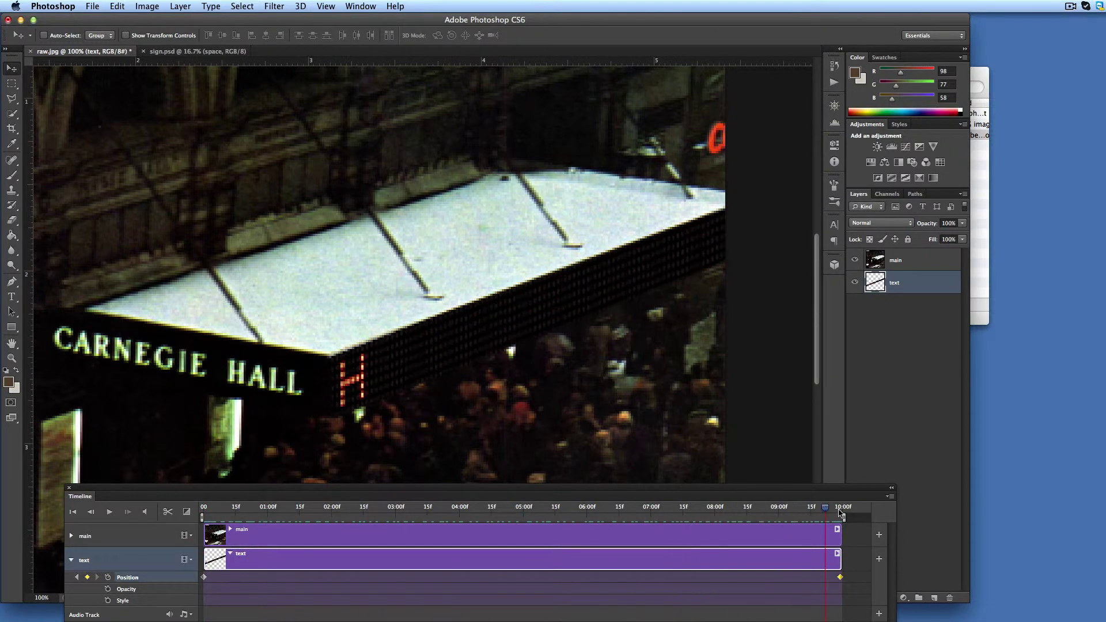
pyautogui.click(110, 512)
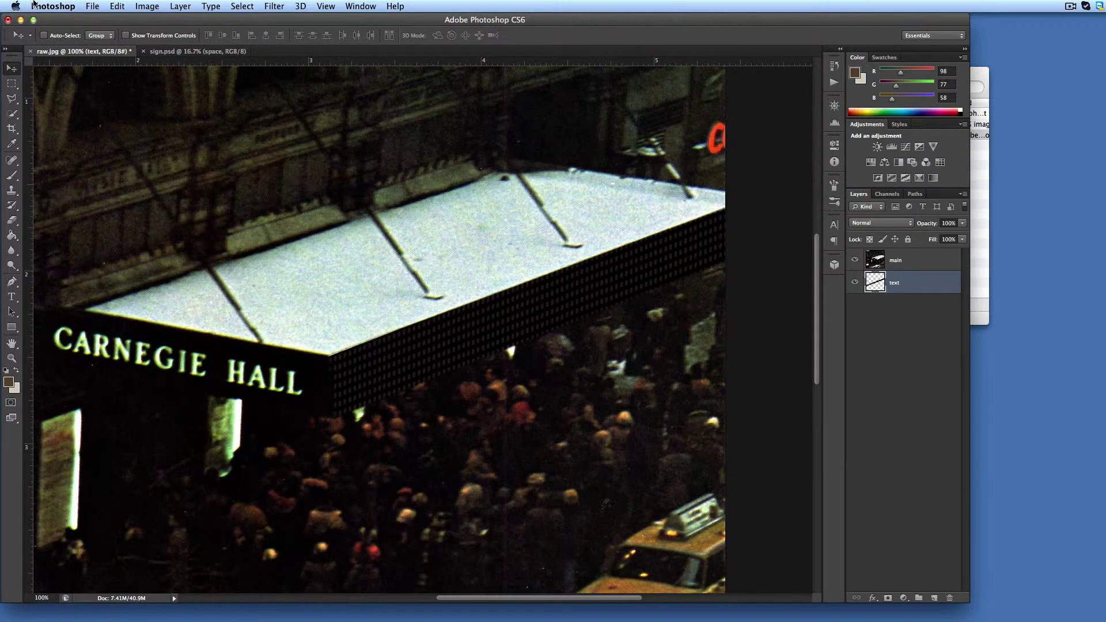
# - Open the File menu's Save for Web export settings for the animation
pyautogui.click(90, 7)
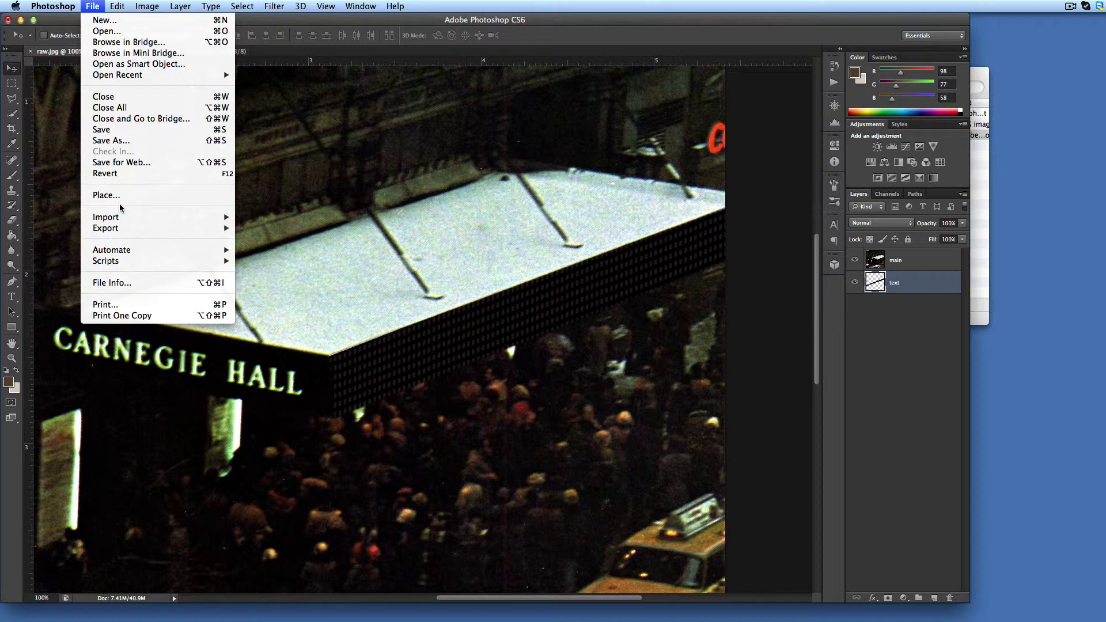
pyautogui.moveTo(123, 219)
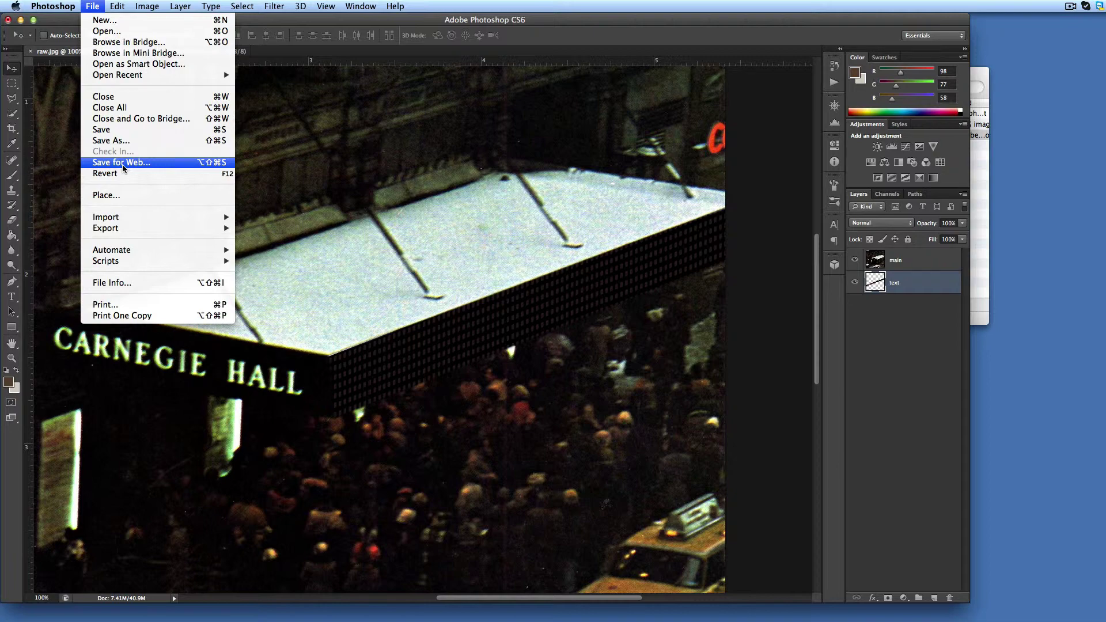
pyautogui.click(122, 164)
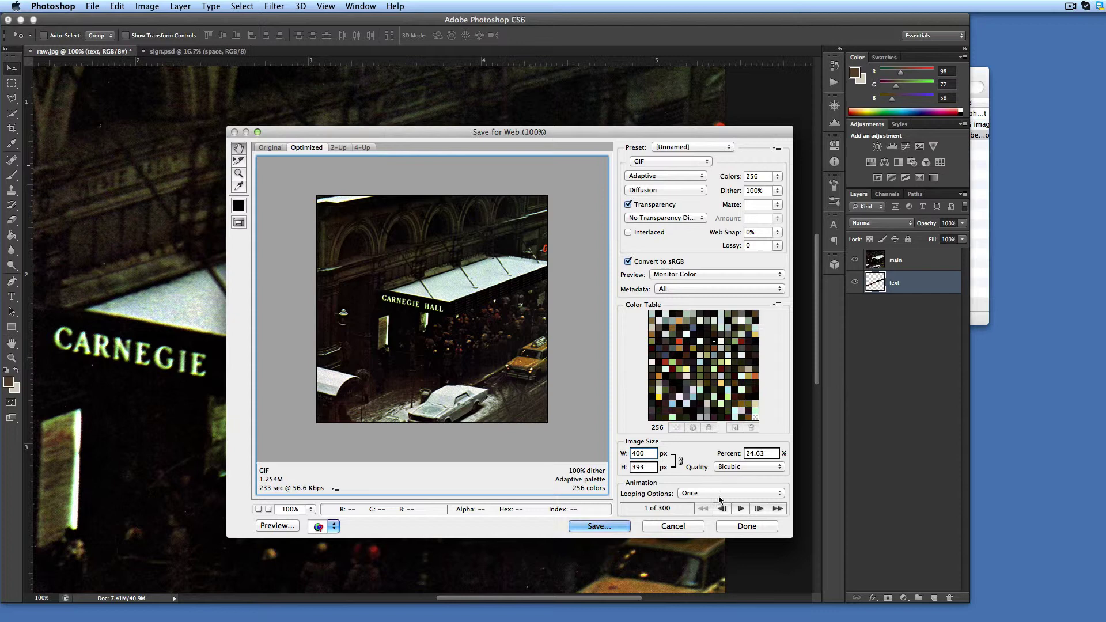
# - Play and stop the 300-frame GIF preview, then bring up the save window
pyautogui.click(742, 508)
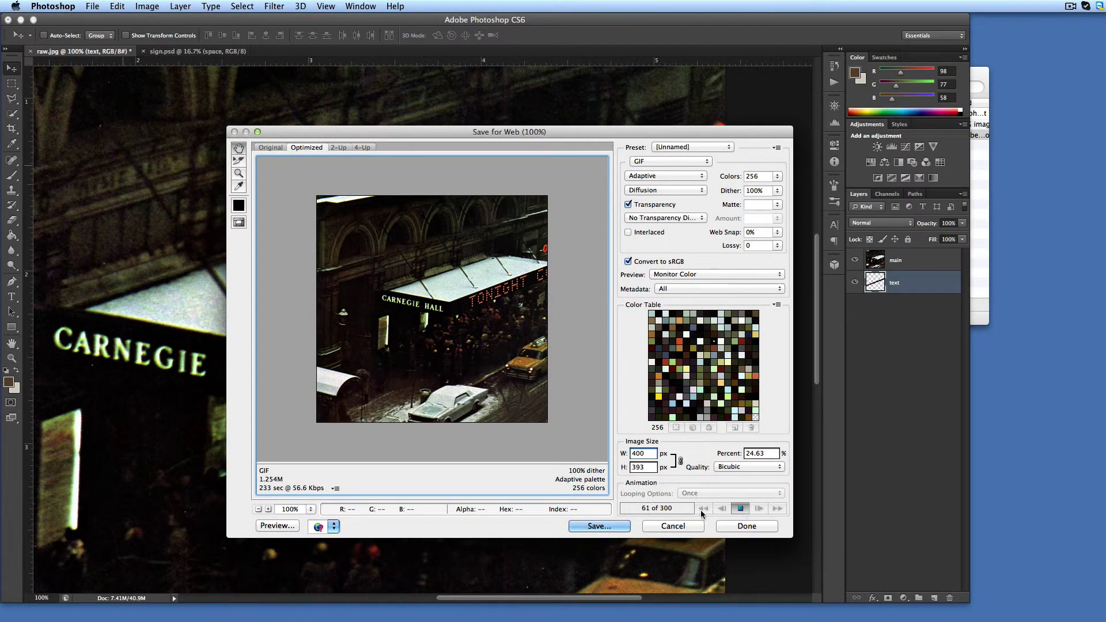
pyautogui.click(740, 510)
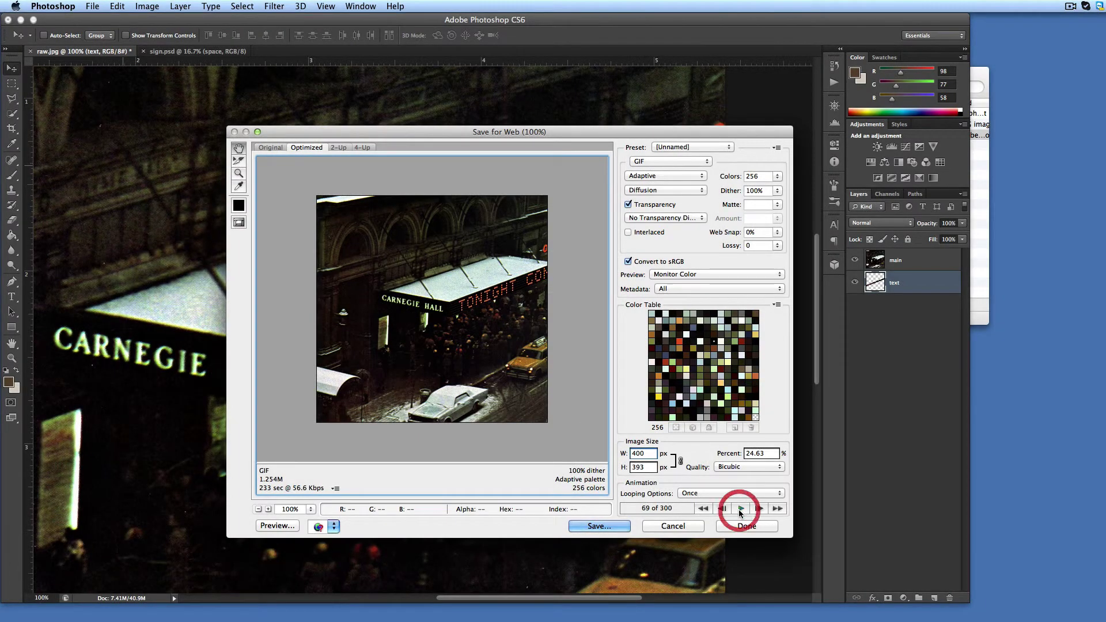
pyautogui.click(594, 528)
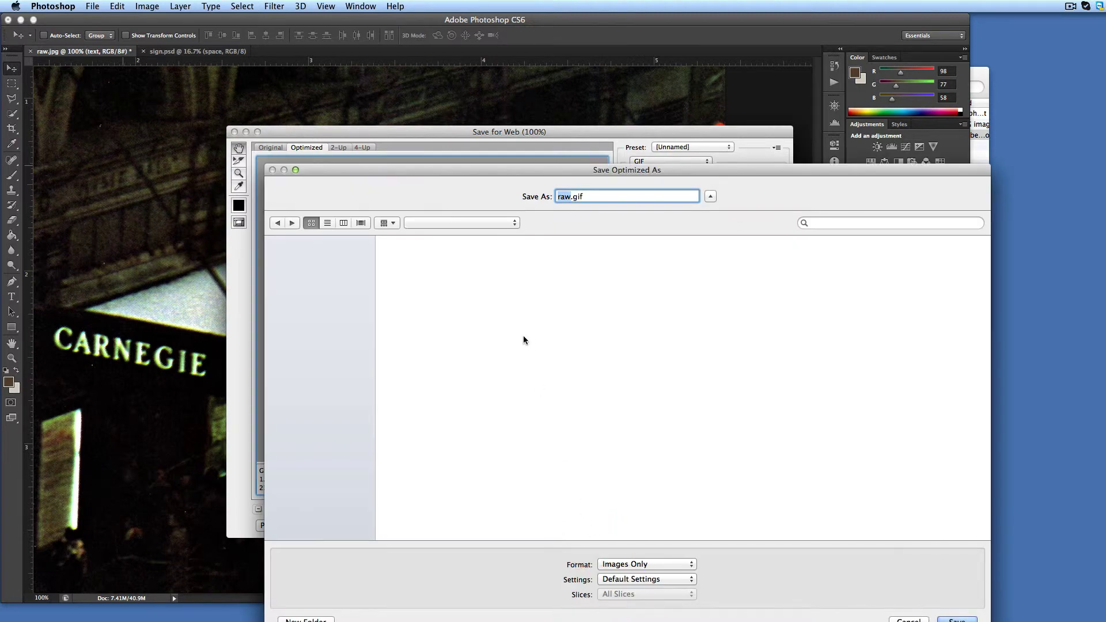
# - Rename raw.gif to result.gif and save it into the CanregieHall folder
pyautogui.click(570, 196)
pyautogui.doubleClick(570, 197)
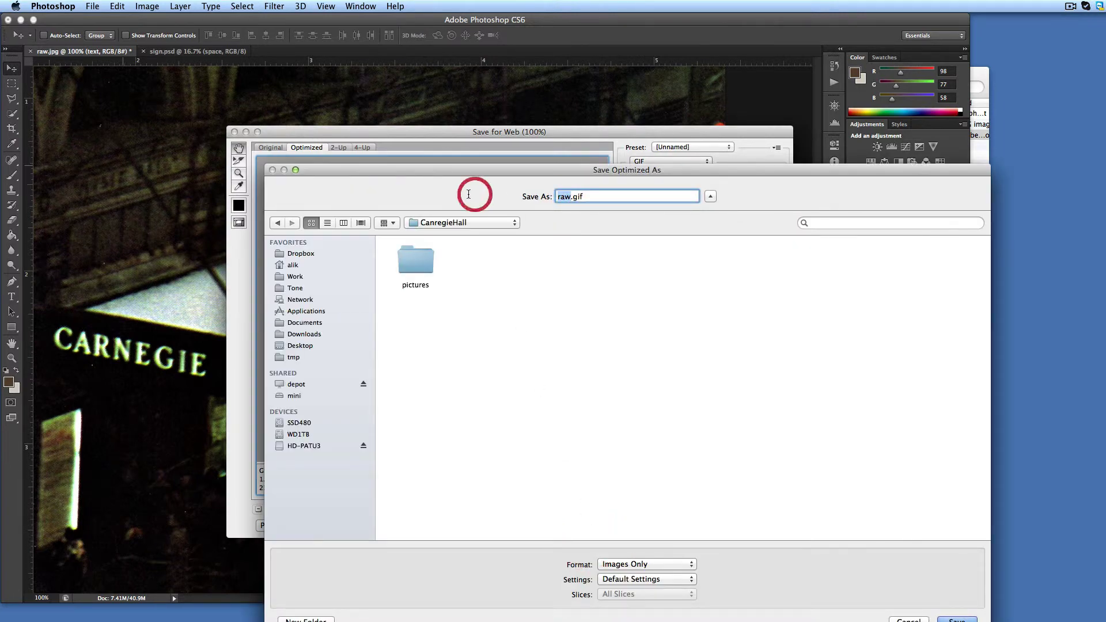
pyautogui.write('result')
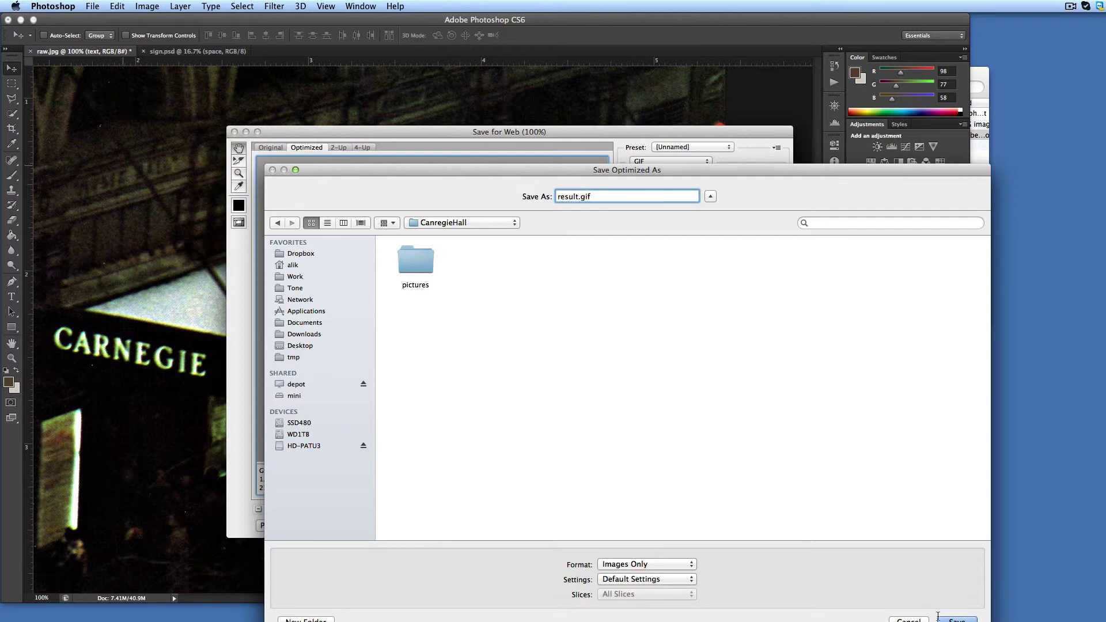
pyautogui.press('Return')
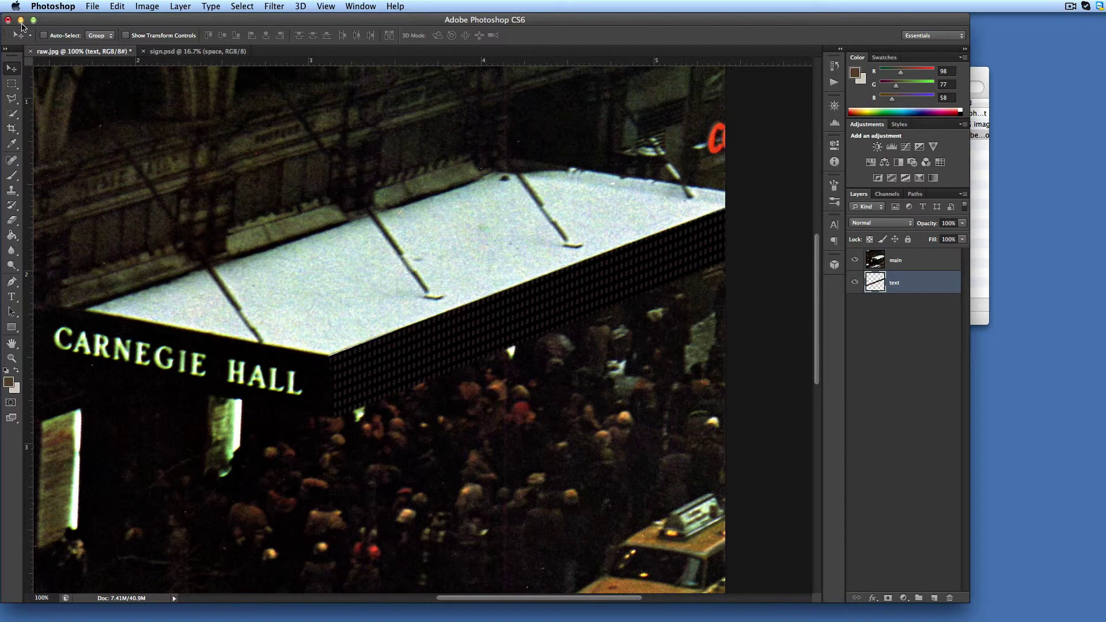
# - Minimize Photoshop, go up to the CanregieHall folder in Finder, and Quick Look result.gif
pyautogui.click(21, 20)
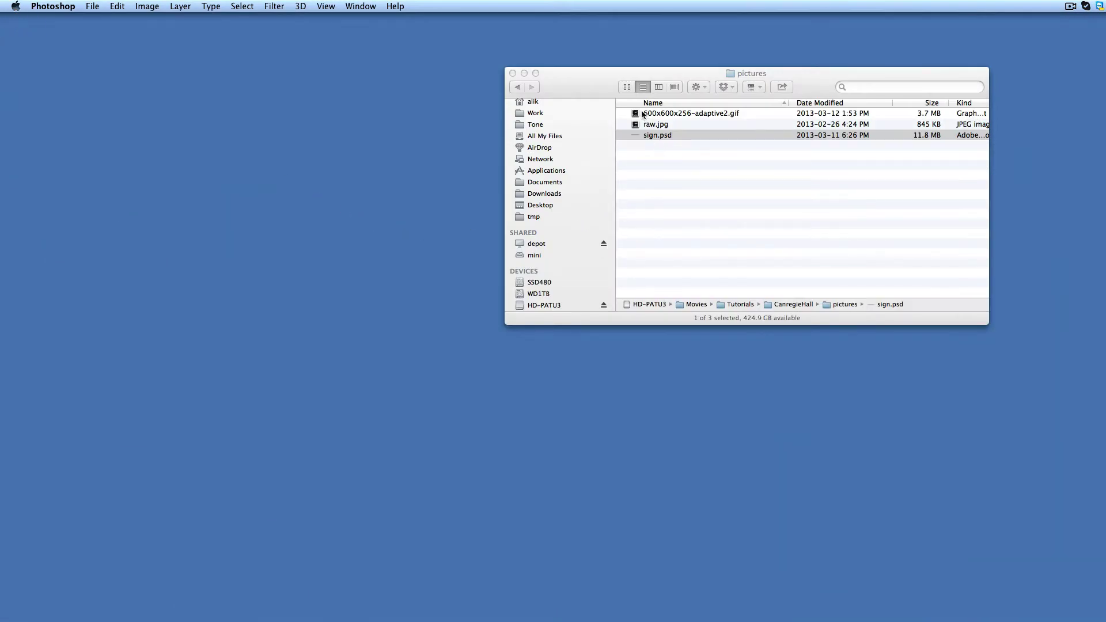
pyautogui.moveTo(622, 74); pyautogui.dragTo(415, 97)
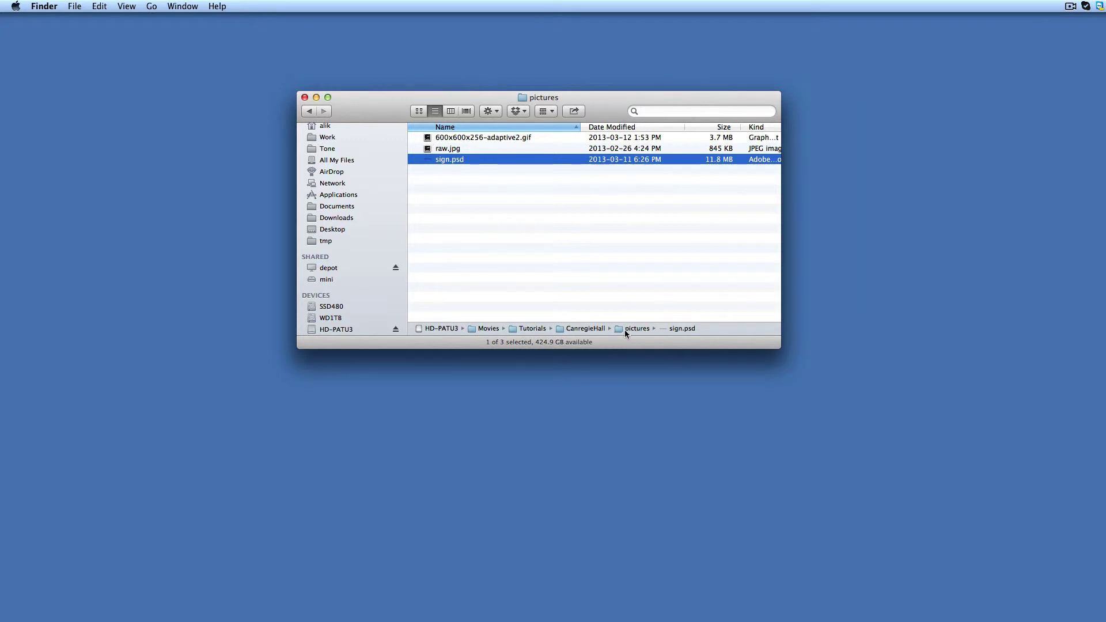
pyautogui.doubleClick(560, 329)
pyautogui.click(435, 151)
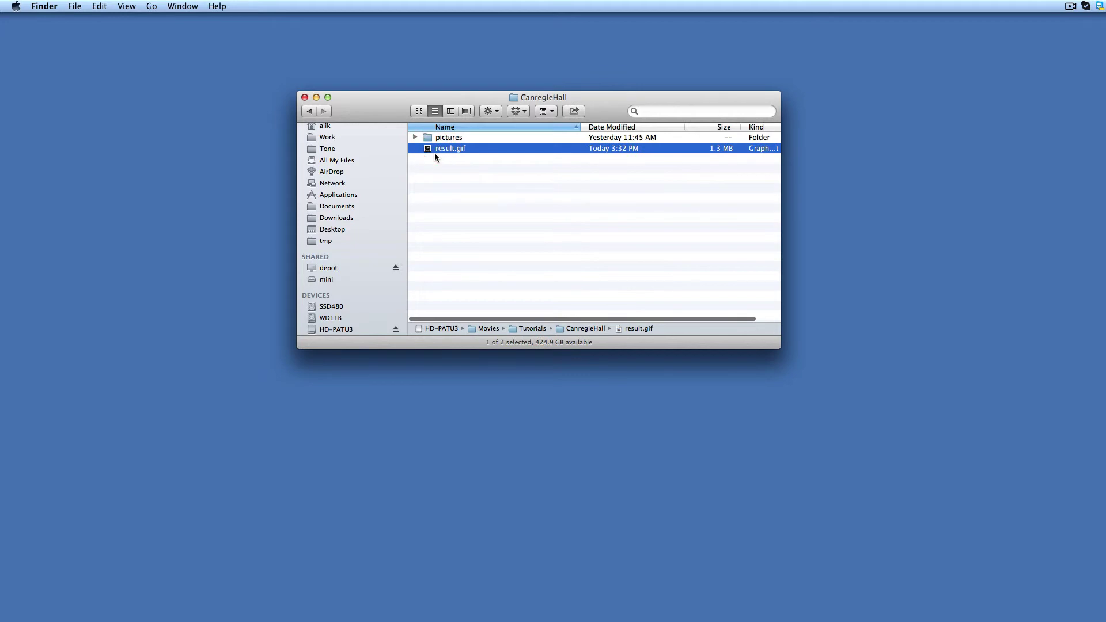
pyautogui.press('space')
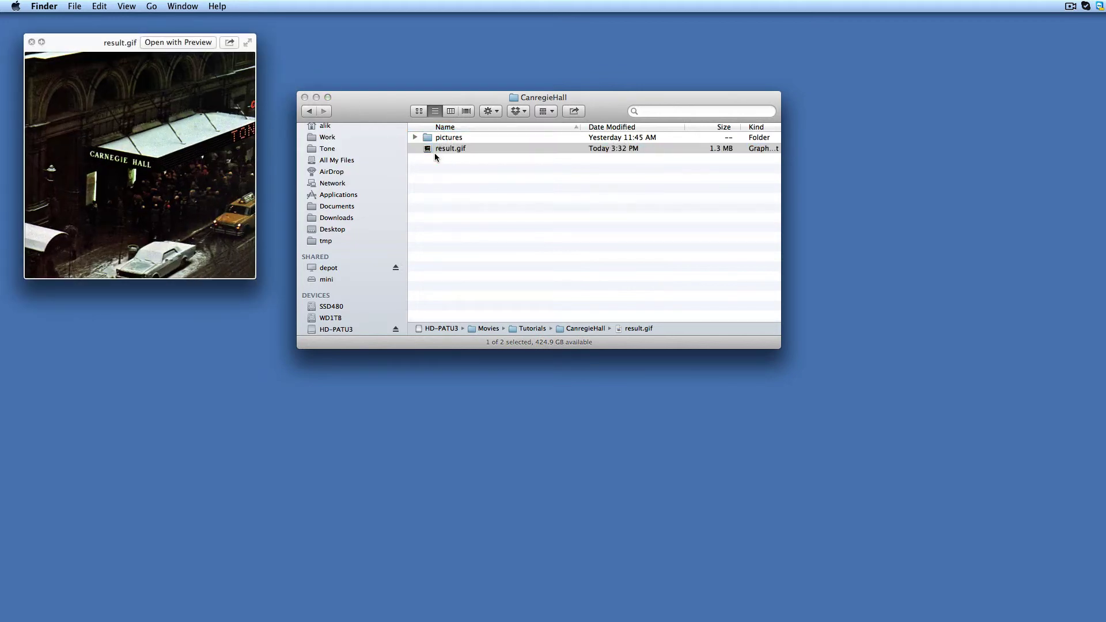